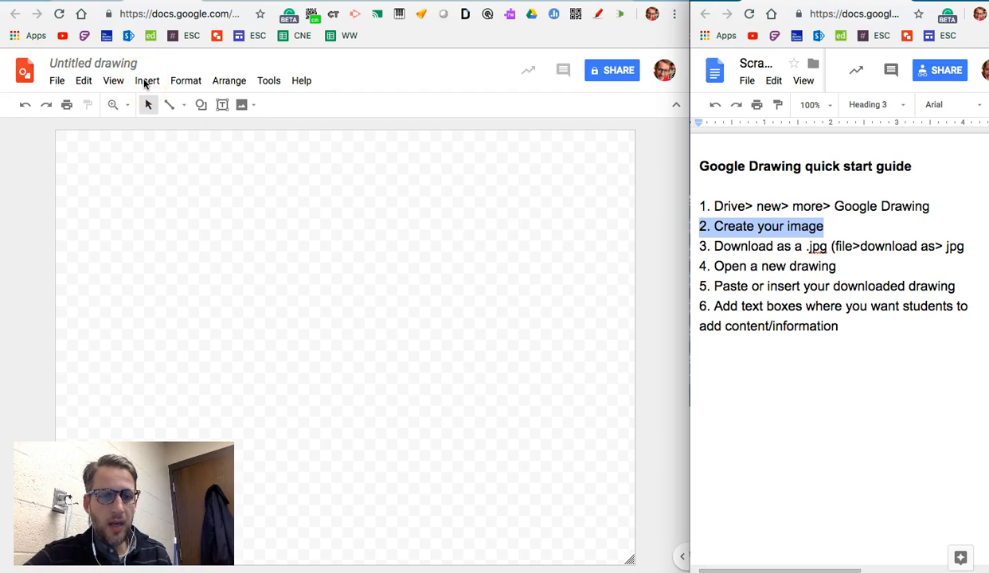
Step: Search the web for "dog clipart" images to insert into the drawing
click(146, 82)
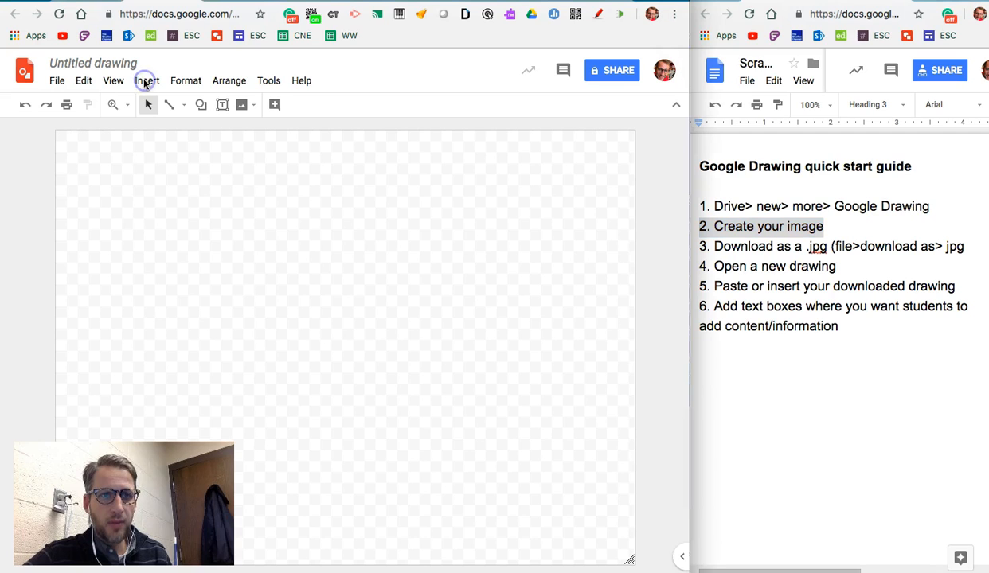
click(145, 82)
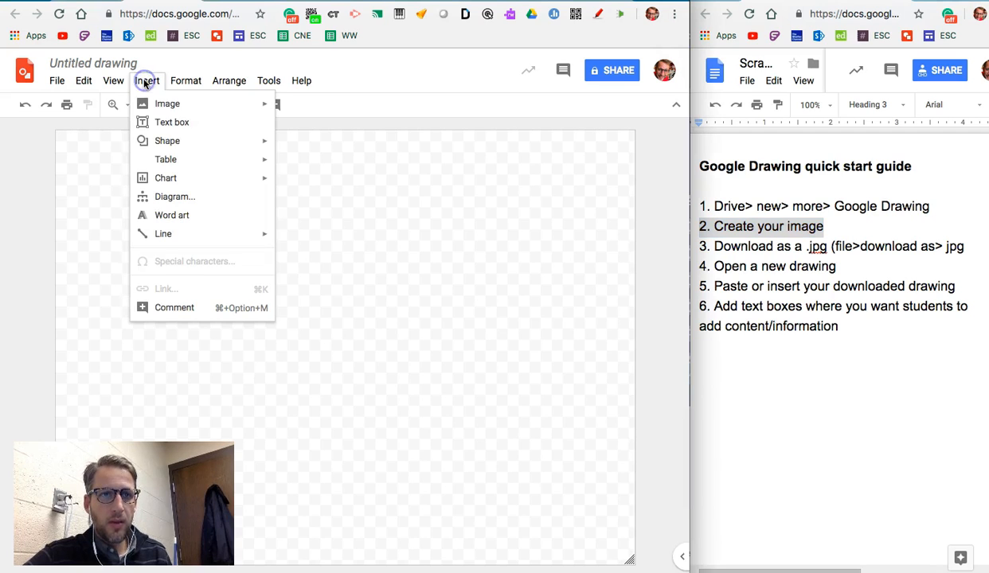
mouse_move(273, 108)
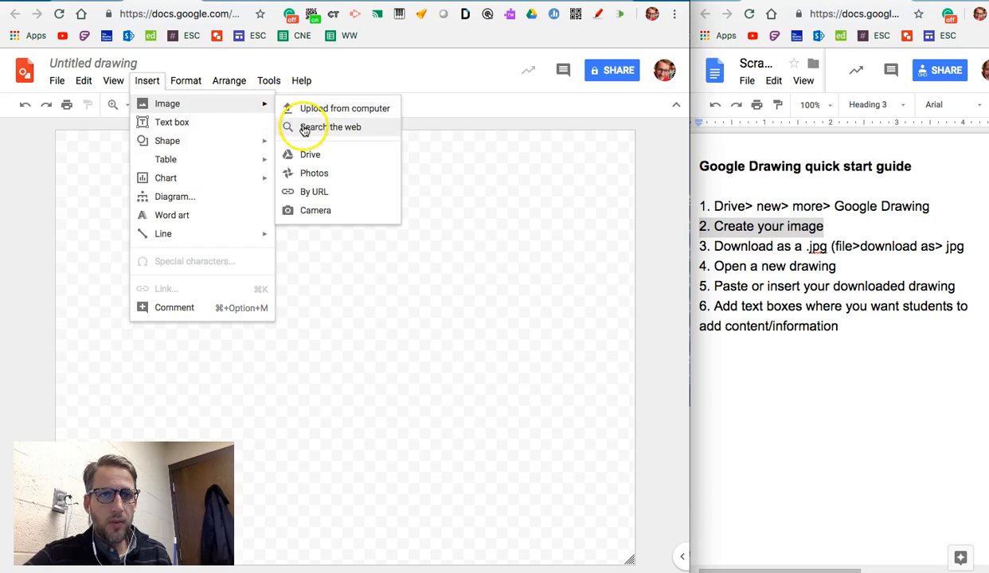
click(302, 125)
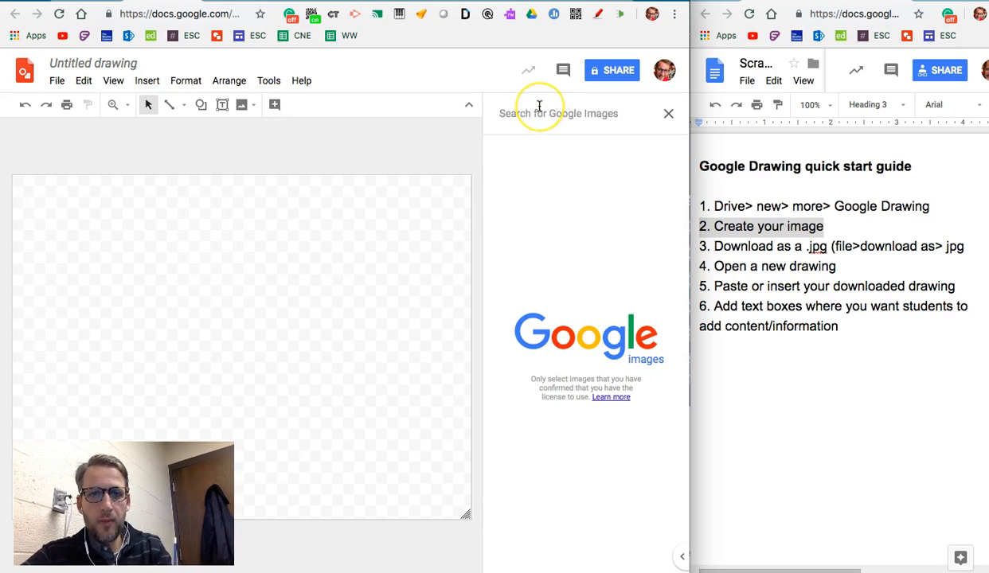
text(Dog clip)
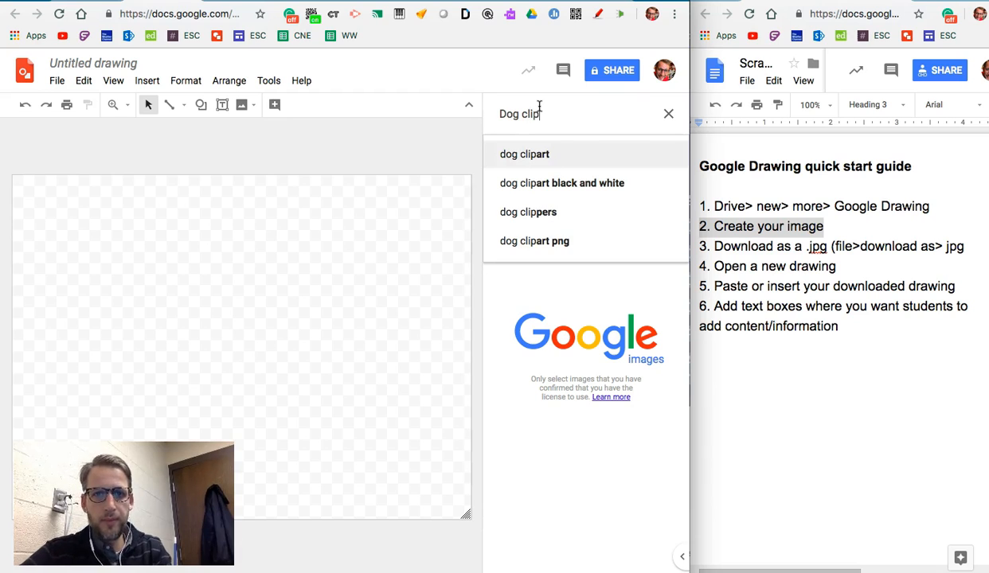
key(Return)
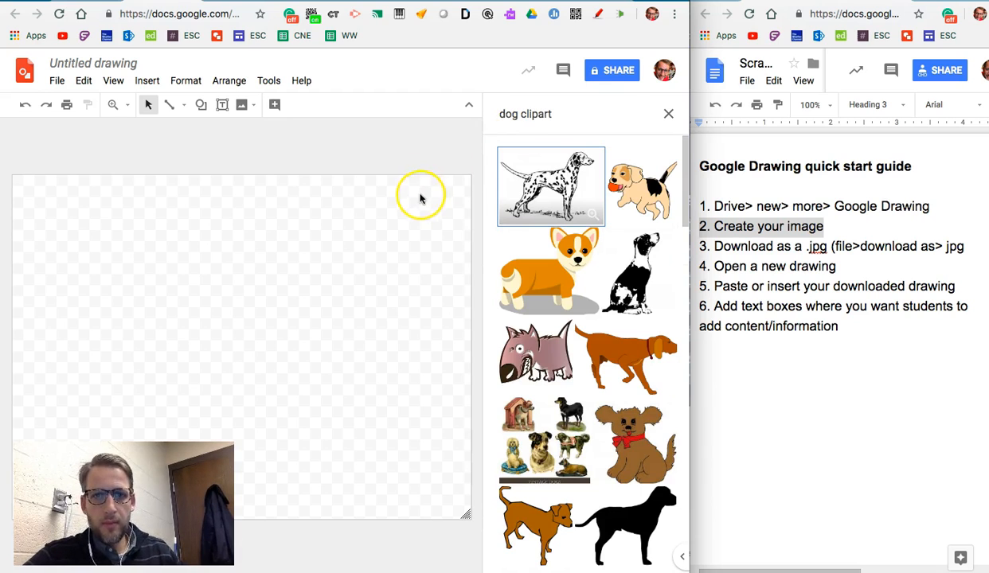
Step: Insert the black-and-white Dalmatian image and move it to the canvas's upper-left corner
double_click(568, 191)
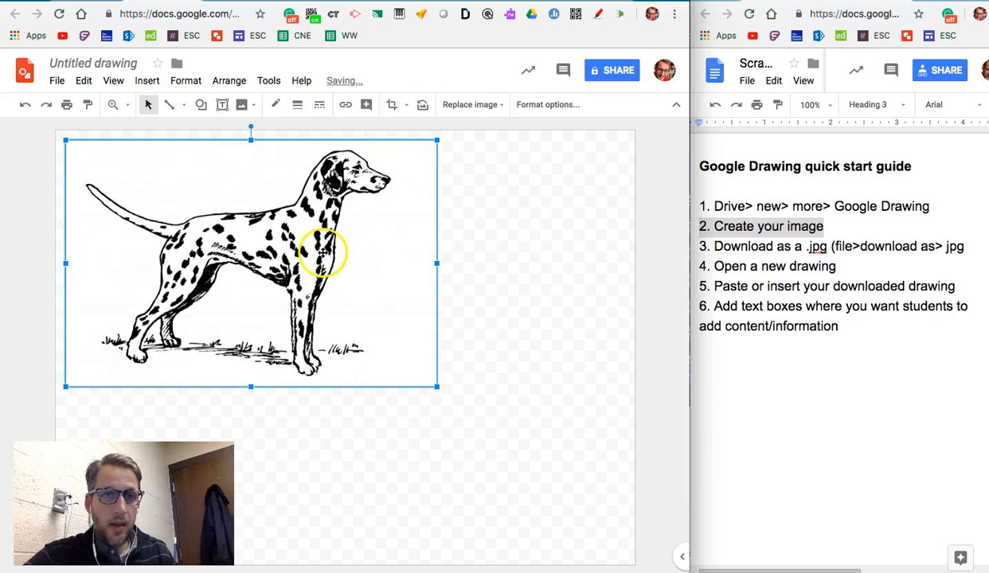
drag(320, 249, 310, 241)
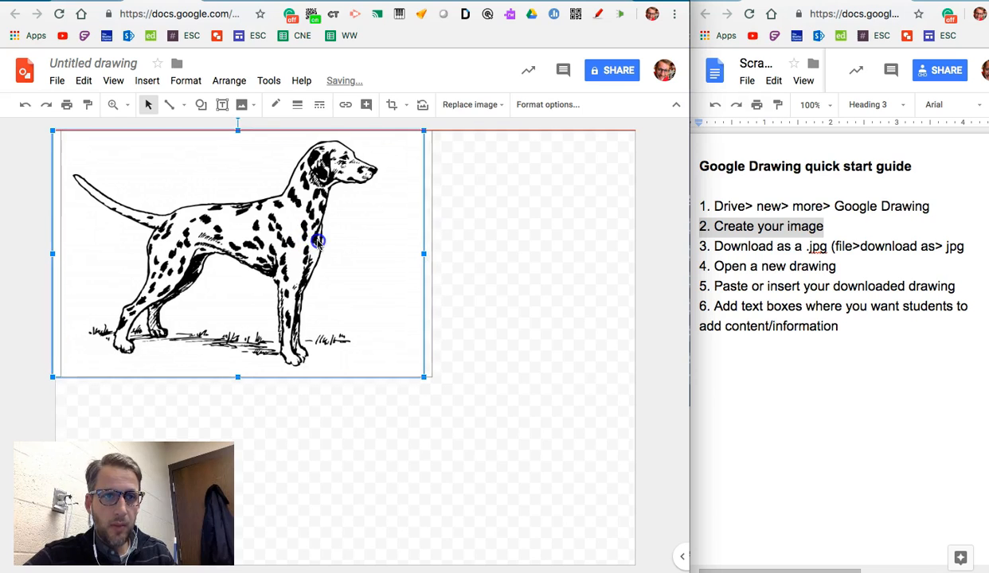
click(489, 310)
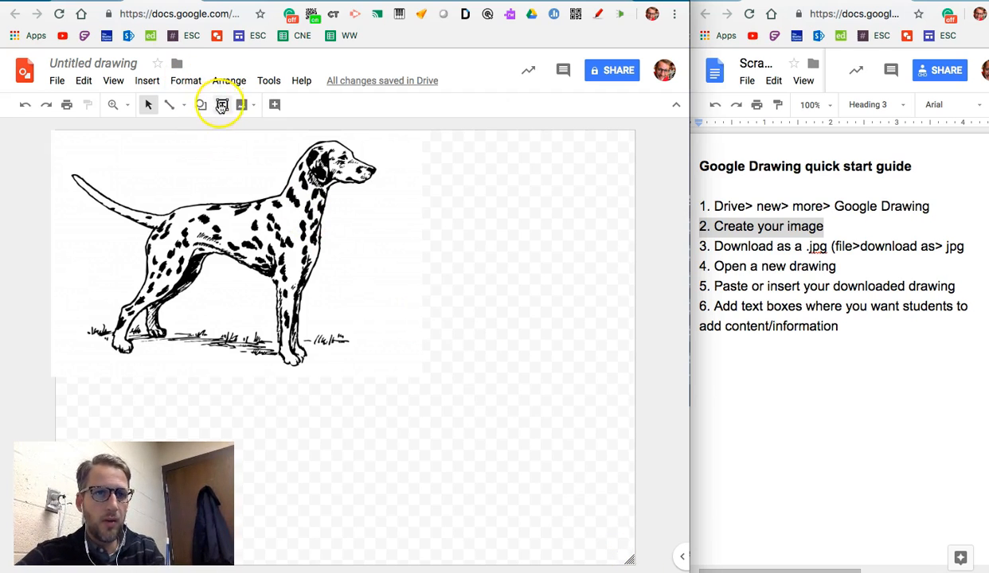
Step: Add a text box reading "Head" beside the dog's head and fill it with green
click(223, 105)
drag(441, 184, 546, 226)
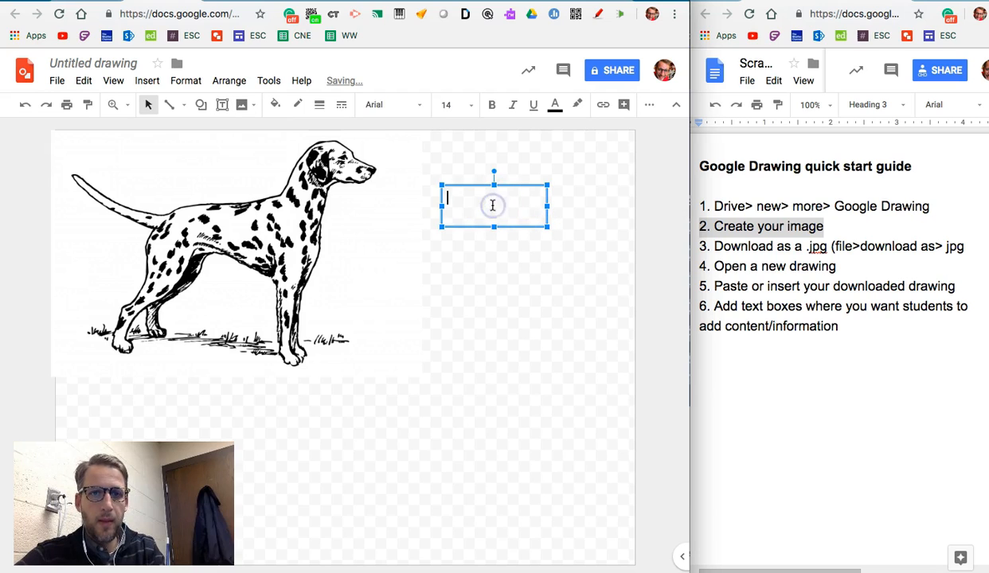
click(275, 104)
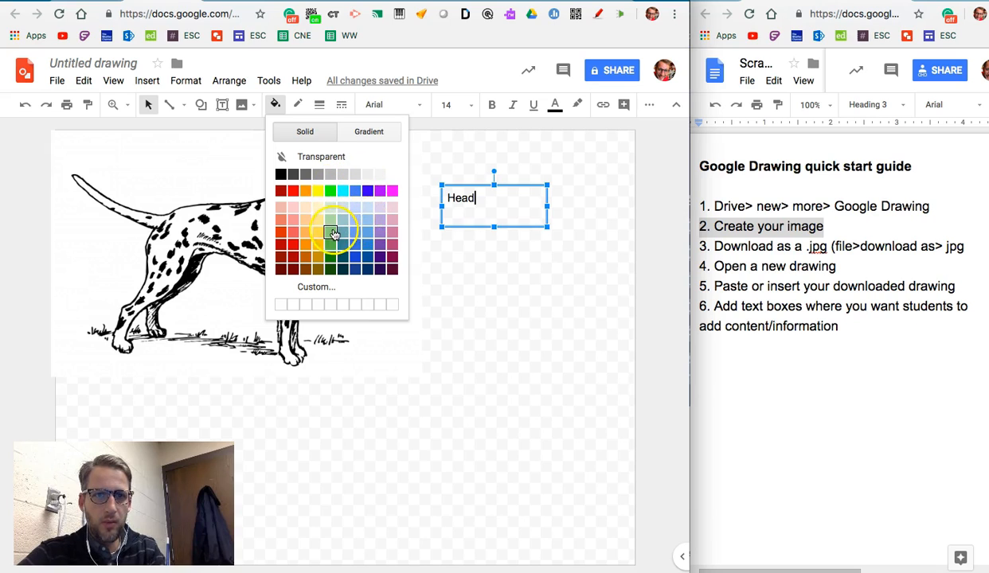
click(330, 230)
Step: Set the "Head" text size to 24 and give its box a black border
double_click(481, 207)
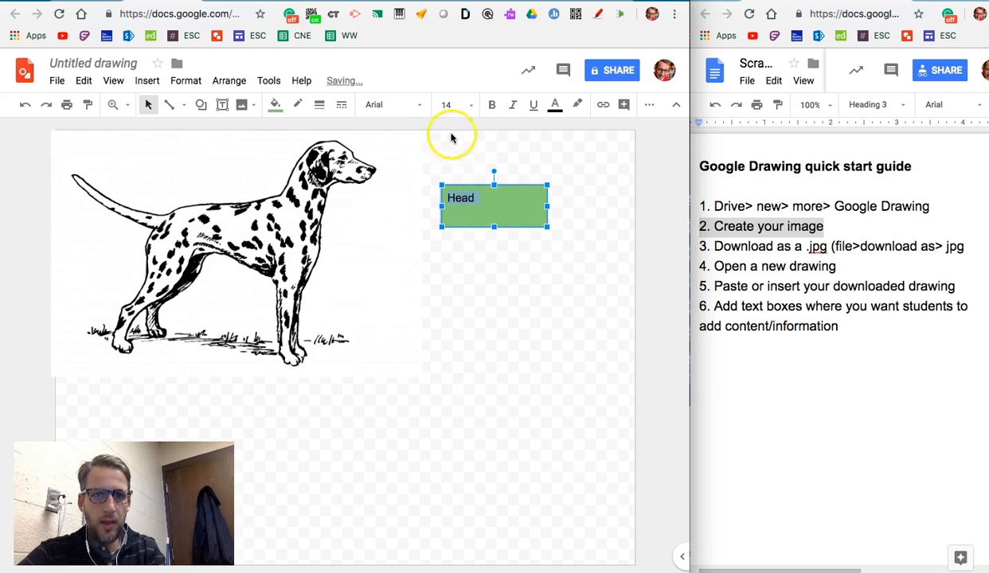
click(450, 104)
click(459, 294)
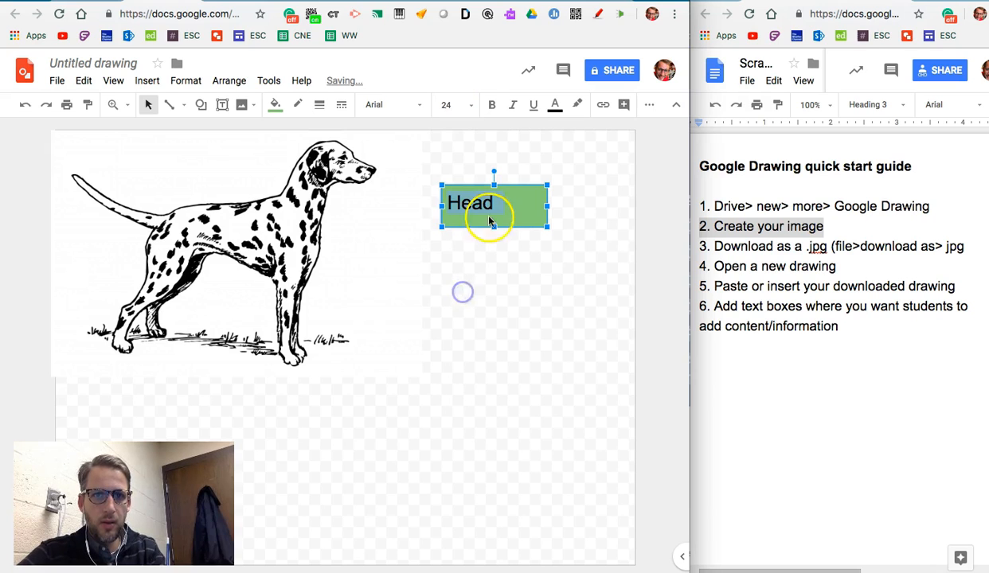
click(303, 106)
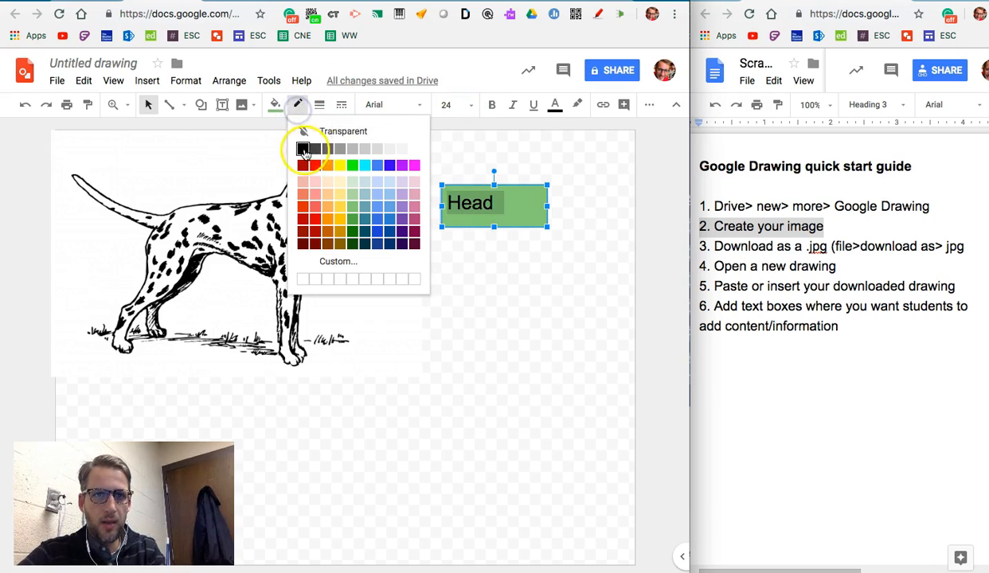
click(304, 149)
click(503, 203)
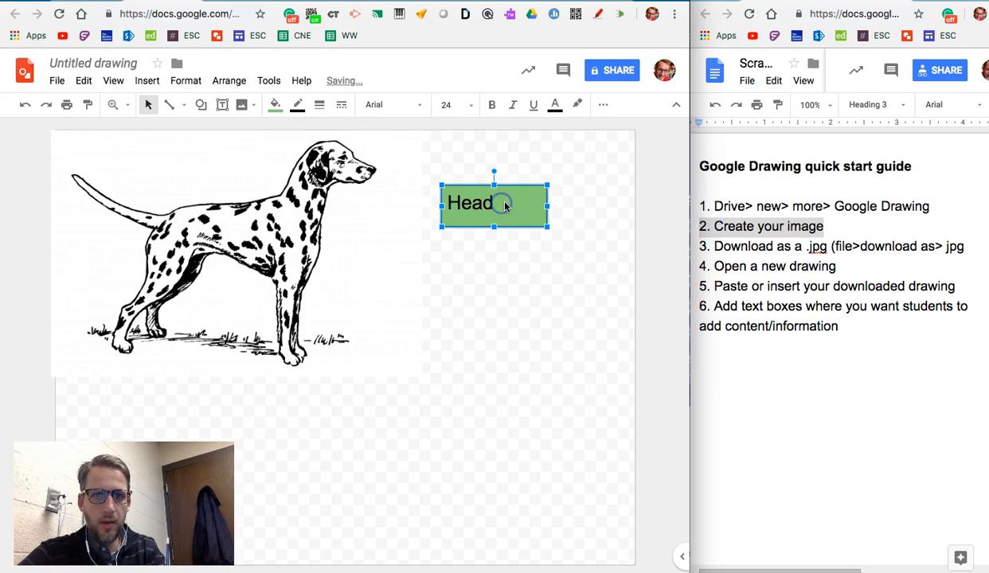
Step: Make three duplicates of the "Head" box and arrange them in a column below the original
key(ctrl+d)
drag(503, 220, 495, 326)
key(ctrl+d)
key(ctrl+d)
click(529, 240)
click(532, 289)
click(549, 238)
drag(532, 347, 521, 384)
Step: Replace the text in the three duplicated boxes with "Tail", "Legs" and "Foot", in order down the column
click(475, 200)
click(480, 267)
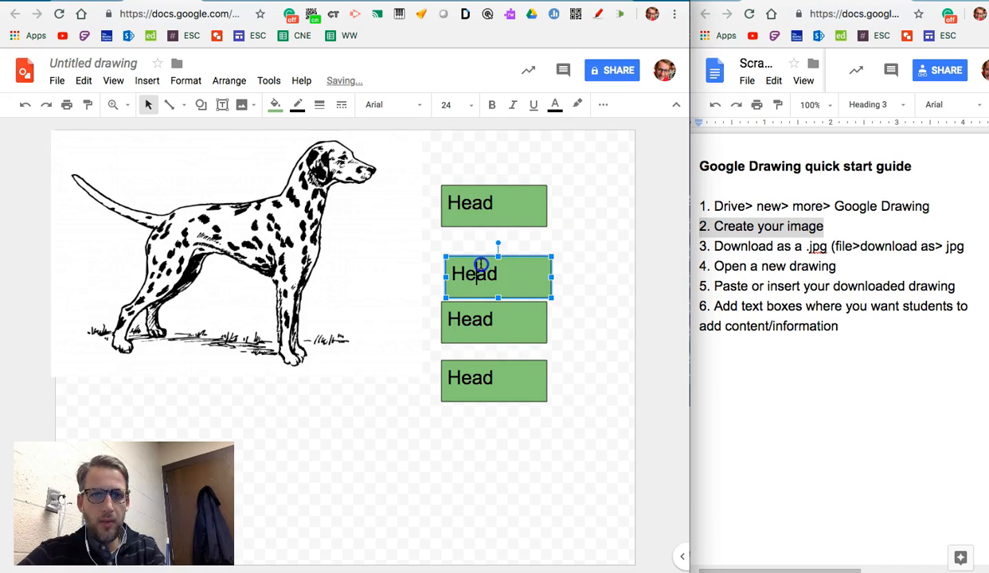
double_click(476, 271)
text(Tail)
click(471, 315)
text(Le)
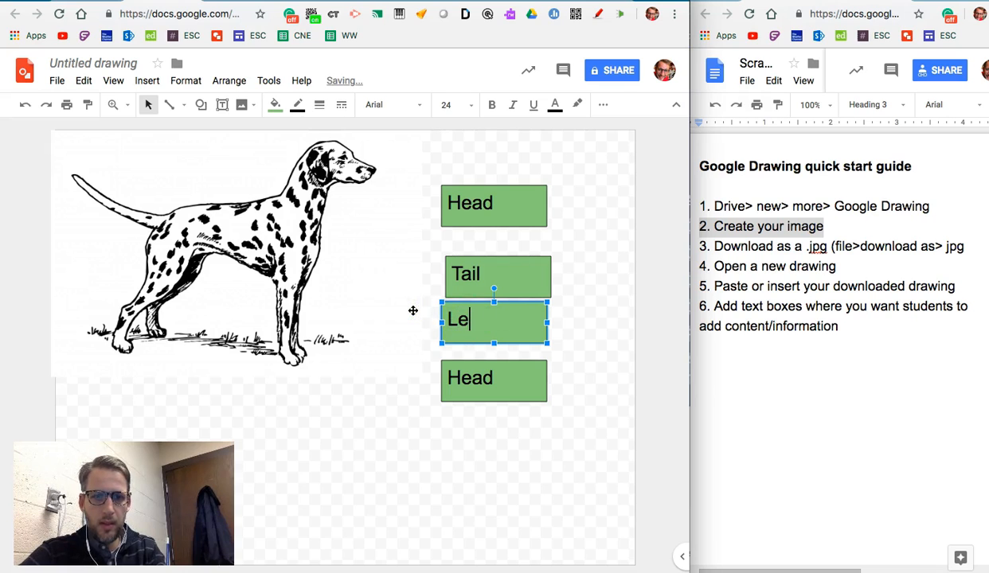
text(gs)
click(505, 378)
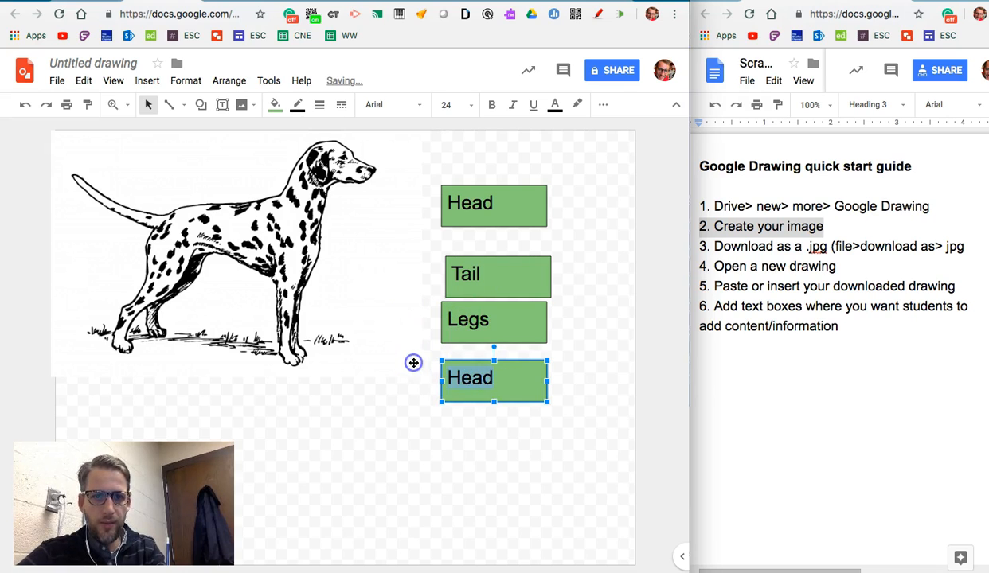
click(411, 430)
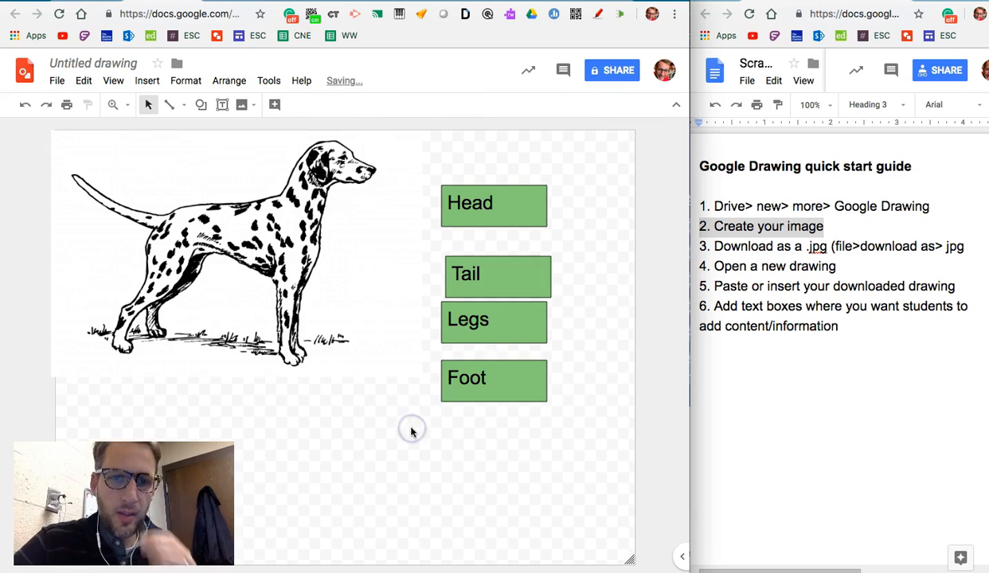
Step: Select all four green label boxes and align them horizontally to the left
click(465, 386)
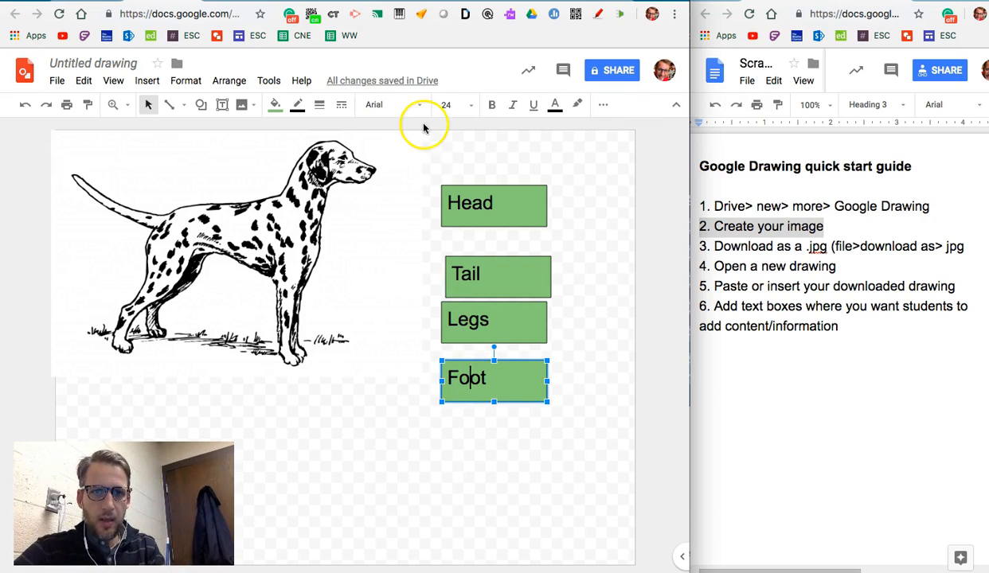
drag(432, 145, 585, 448)
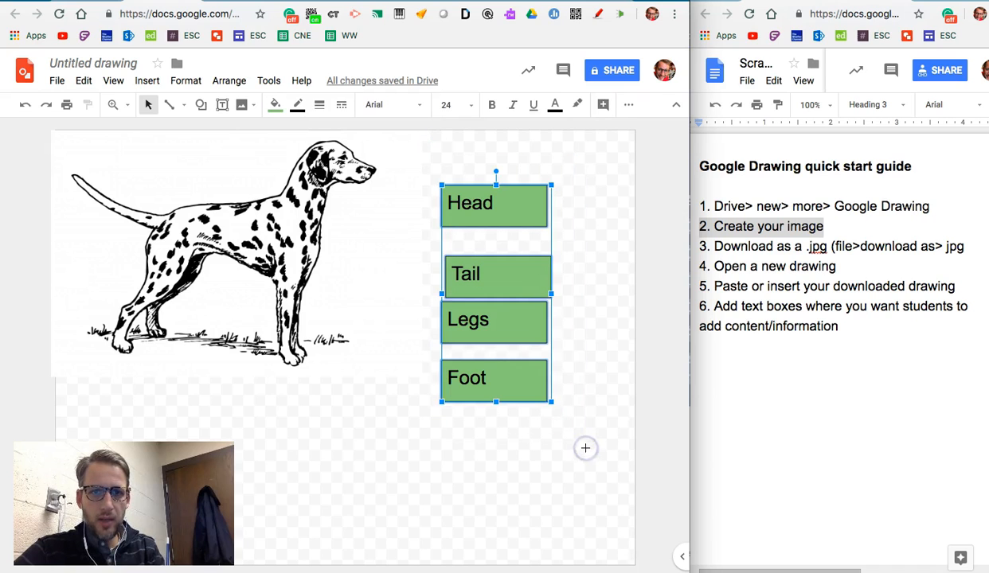
right_click(515, 282)
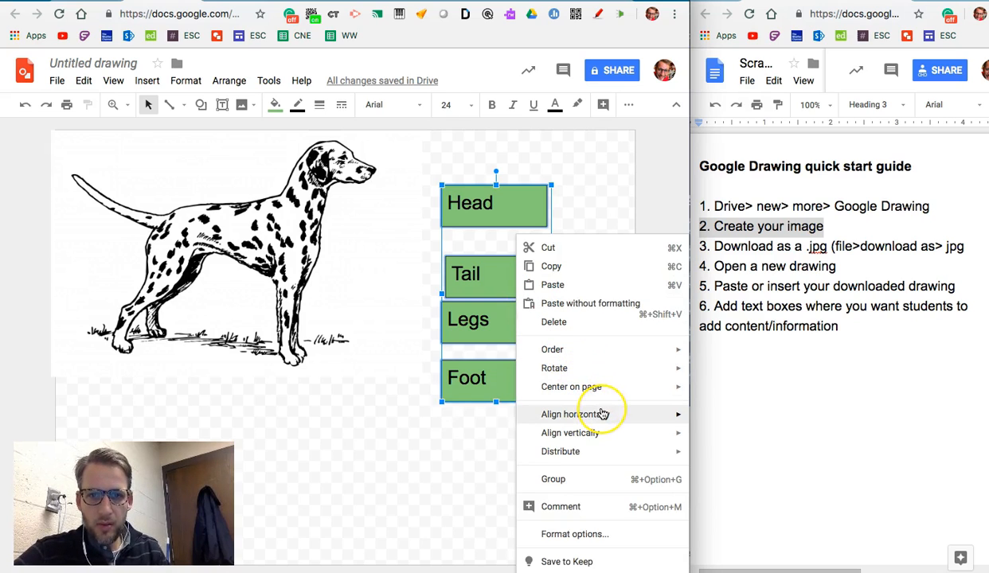
mouse_move(603, 414)
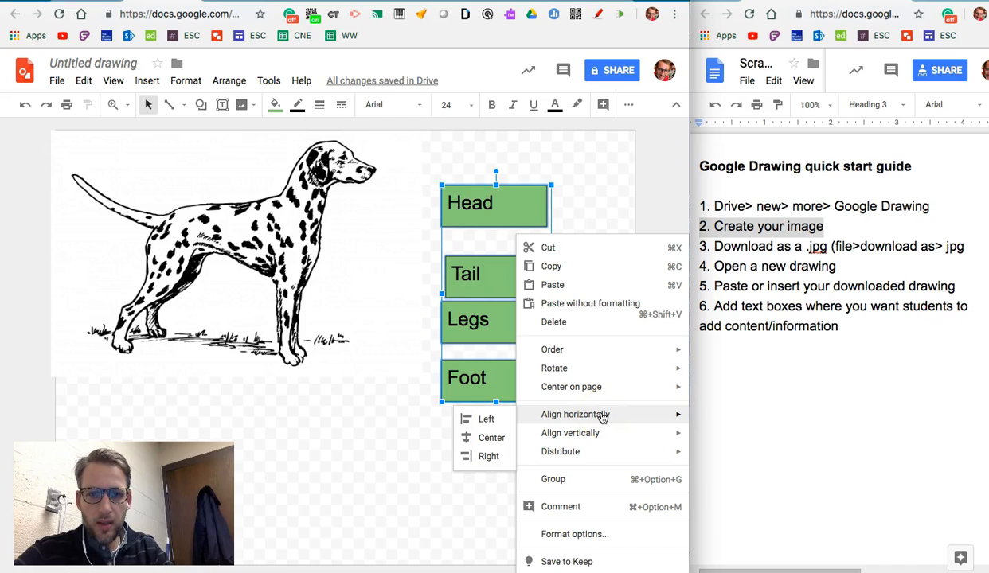
click(488, 420)
Step: Distribute the four label boxes vertically and move them together up and further away from the dog
right_click(481, 389)
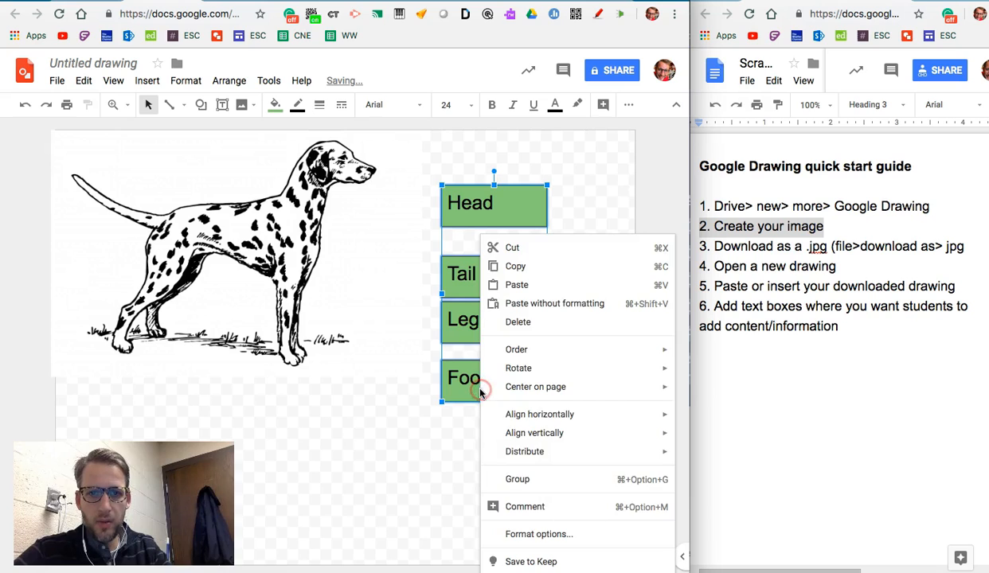
mouse_move(545, 454)
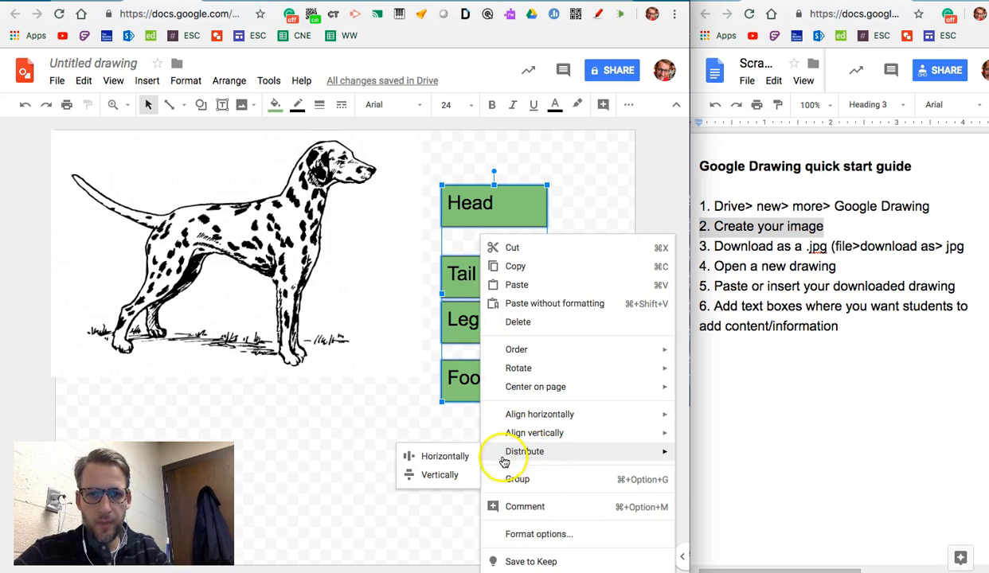
click(443, 474)
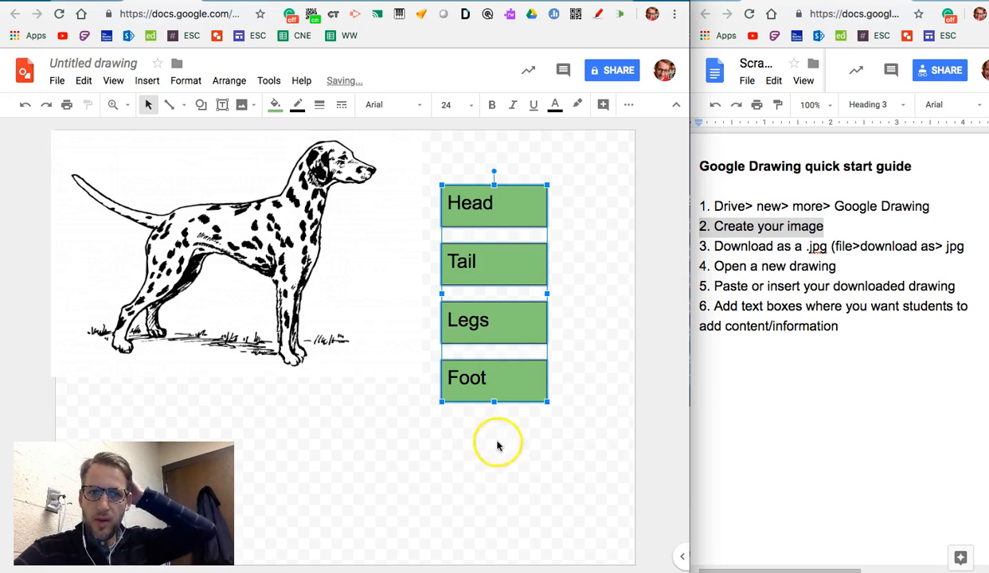
drag(501, 204, 549, 170)
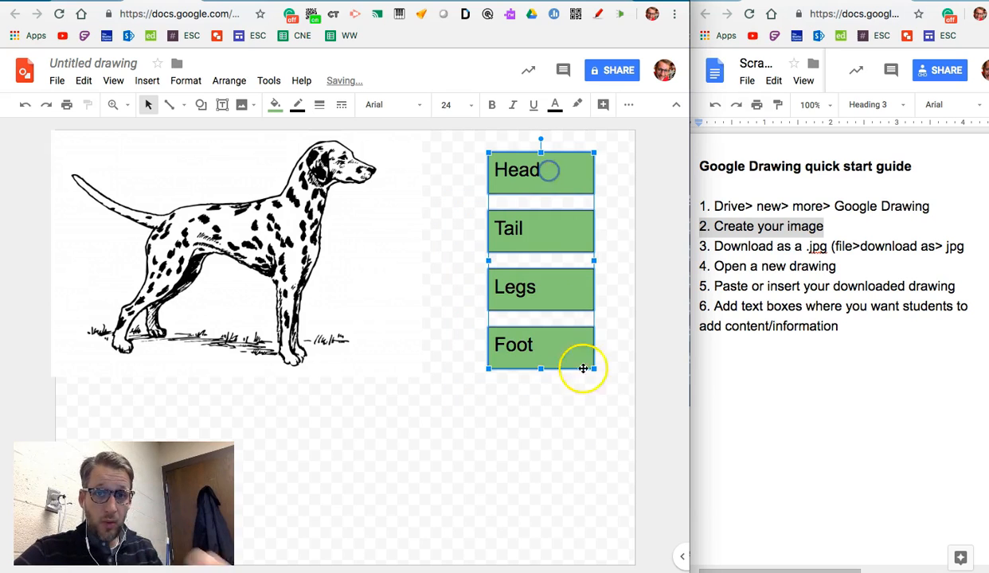
Step: Try to shrink the canvas from its lower-right corner to just below the dog image
click(622, 540)
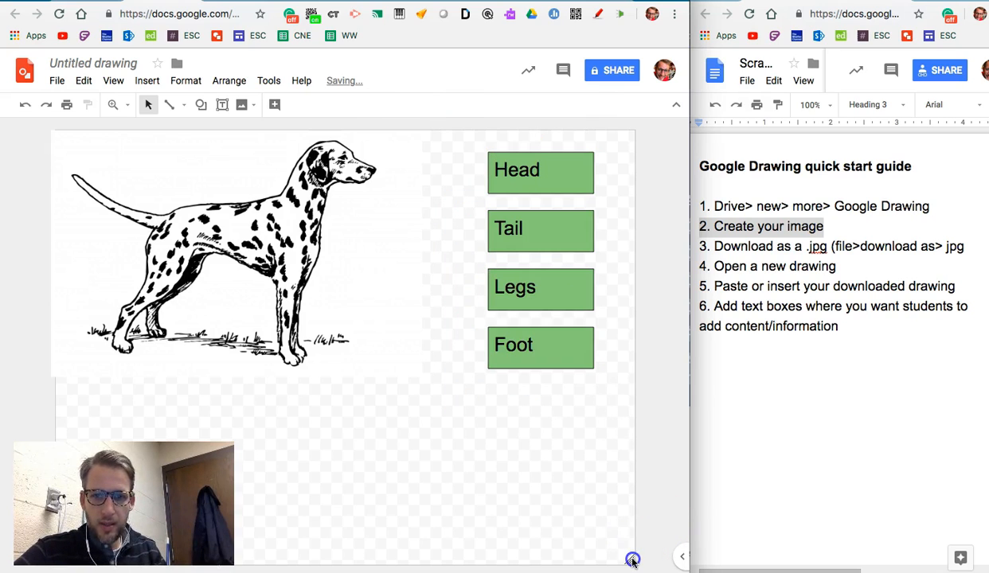
drag(631, 562, 452, 388)
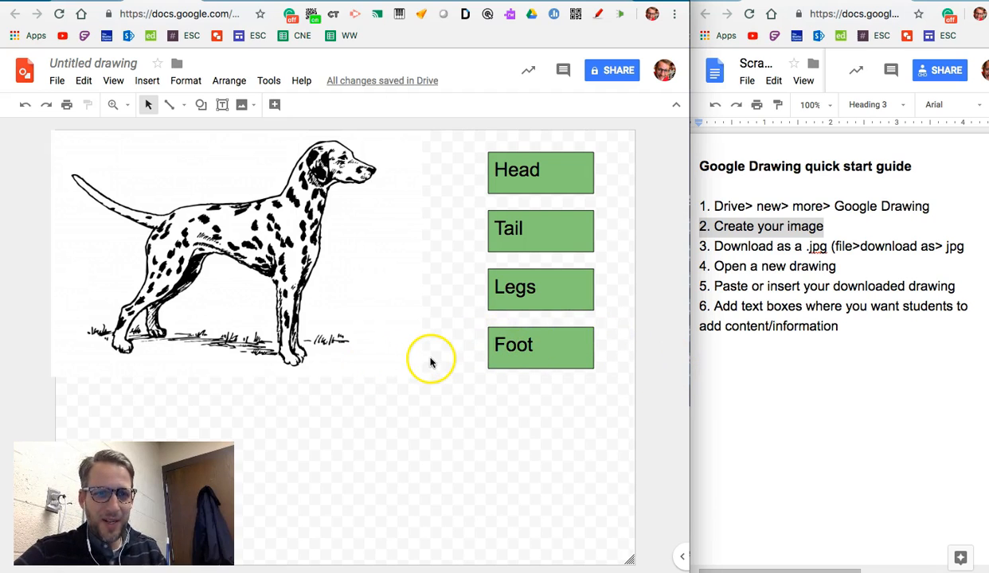
Step: Rename the drawing as "Dog with labels"
click(91, 64)
text(D)
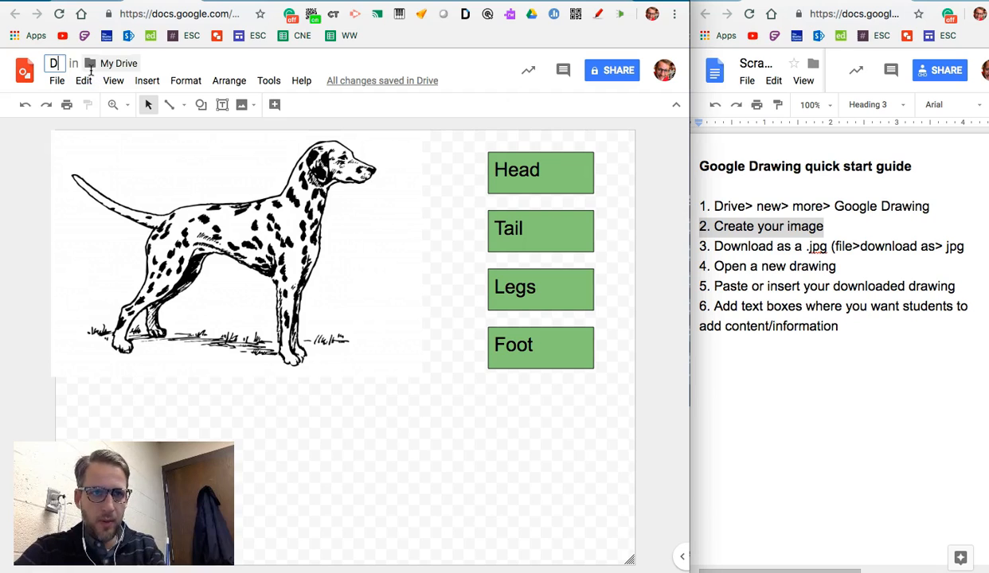
text(og with labels)
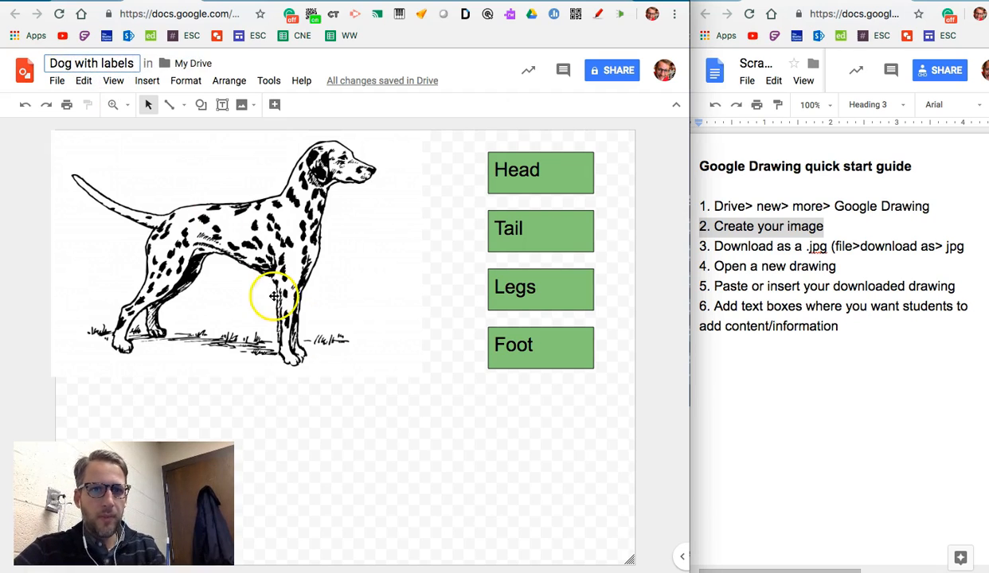
click(373, 419)
Step: Nudge the dog image slightly to the right so it lines up with the canvas's left edge
drag(364, 326, 369, 327)
click(472, 297)
Step: Move the Head, Tail, Foot and Legs labels next to the matching parts of the dog
click(540, 169)
click(566, 172)
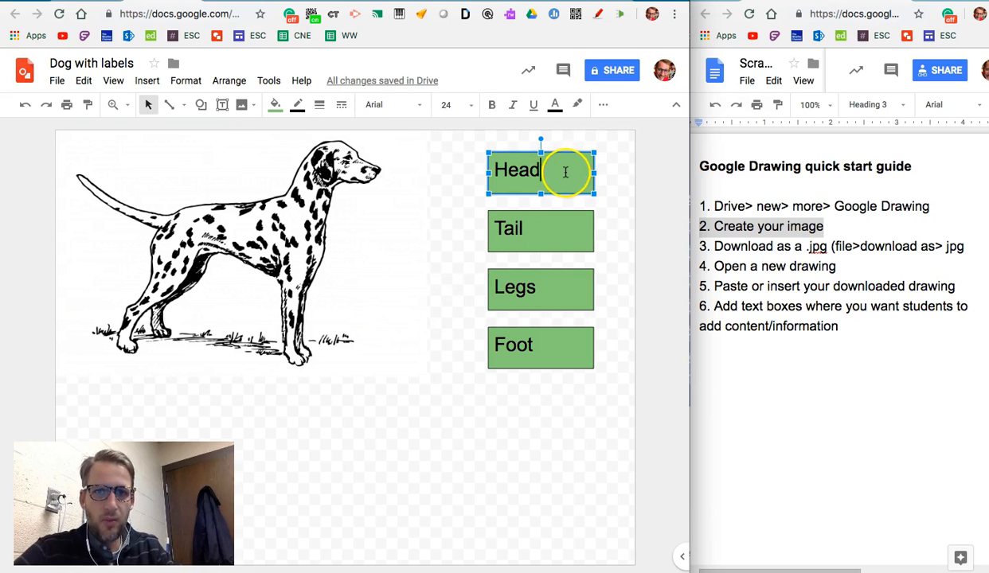
click(617, 186)
drag(569, 169, 430, 210)
click(514, 227)
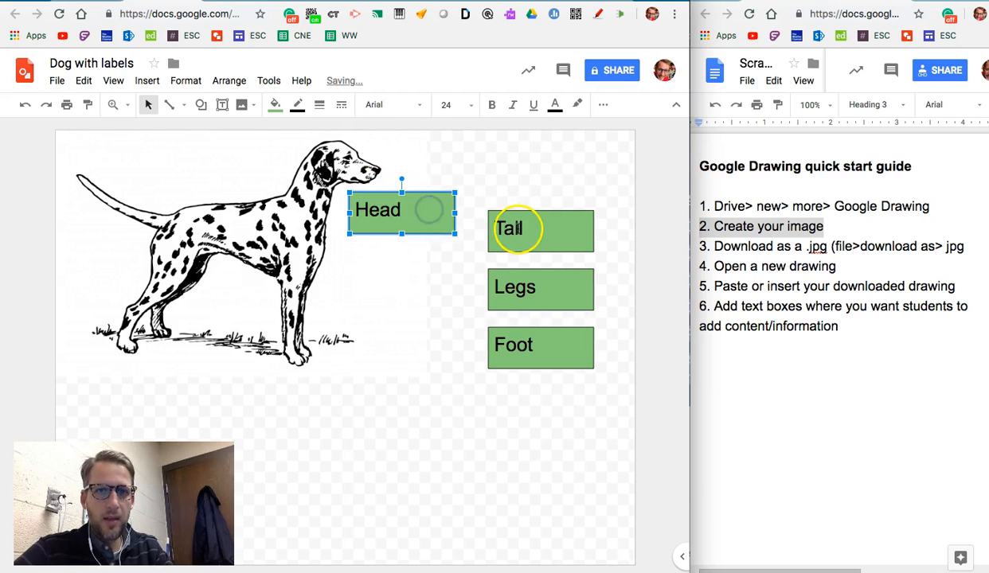
drag(576, 227, 138, 171)
click(510, 288)
drag(540, 295, 569, 302)
drag(553, 360, 345, 406)
drag(489, 293, 374, 301)
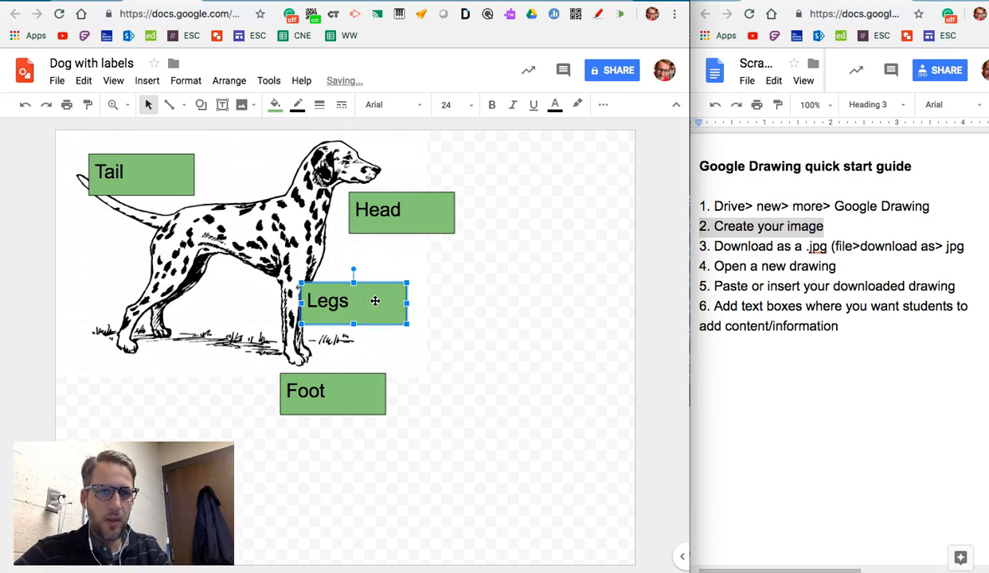
Step: Undo the moves of all four labels
key(ctrl+z)
key(ctrl+z)
key(ctrl+z)
key(ctrl+z)
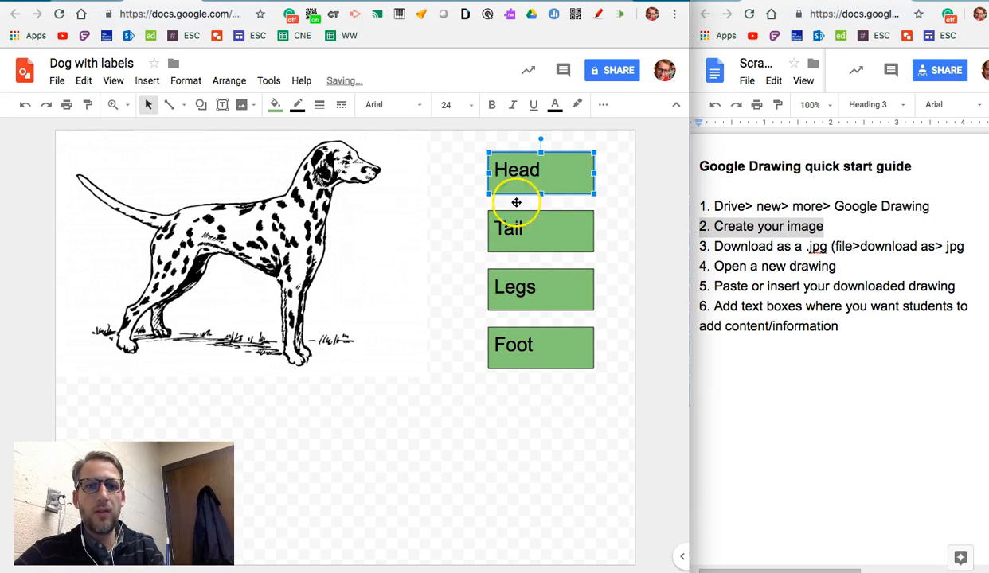
Step: Delete the Head, Foot, Tail and Legs labels from the drawing
shift+click(526, 344)
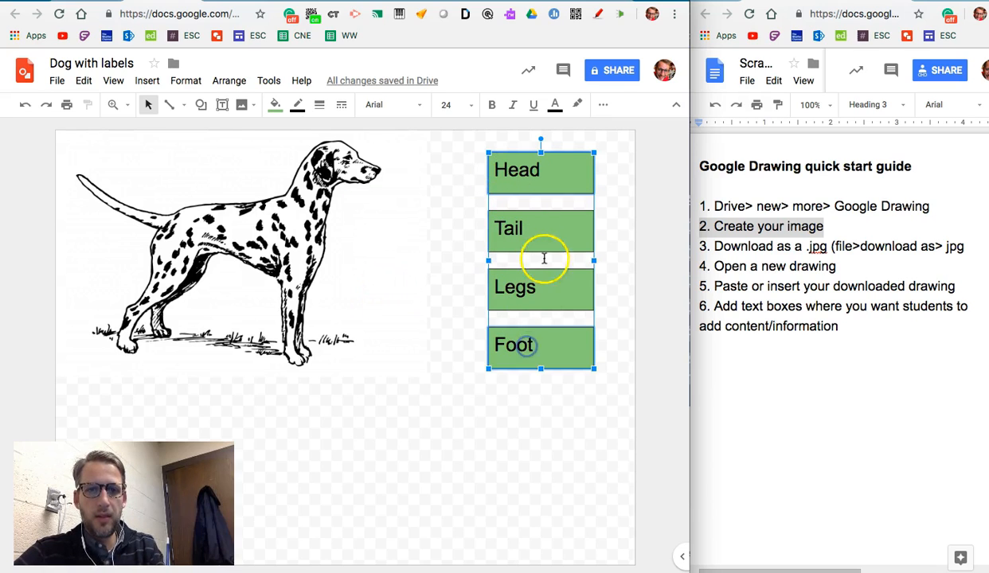
key(Delete)
click(537, 237)
shift+click(537, 288)
key(Delete)
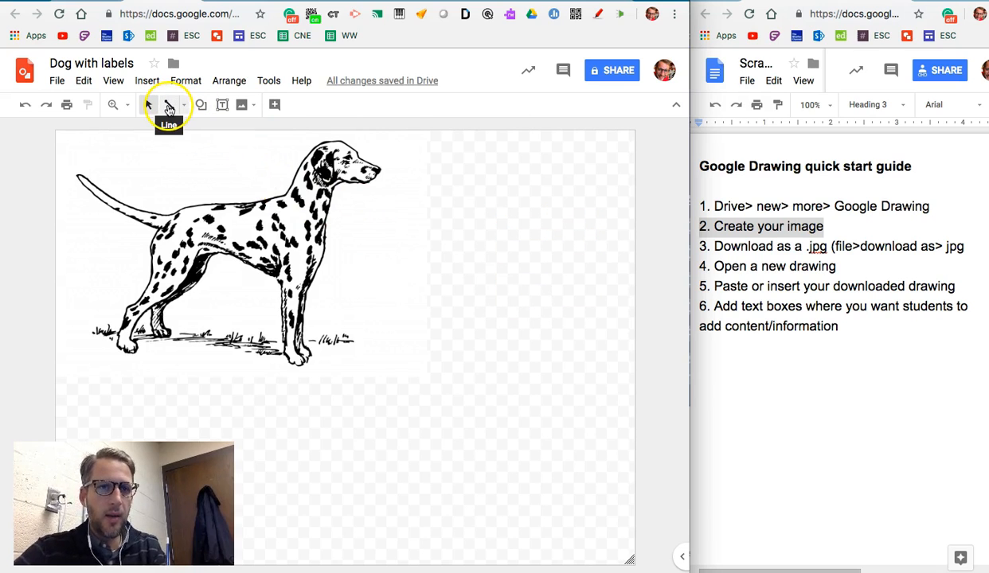
Step: Draw a rectangle in the empty area beside the dog's head
click(201, 104)
mouse_move(214, 133)
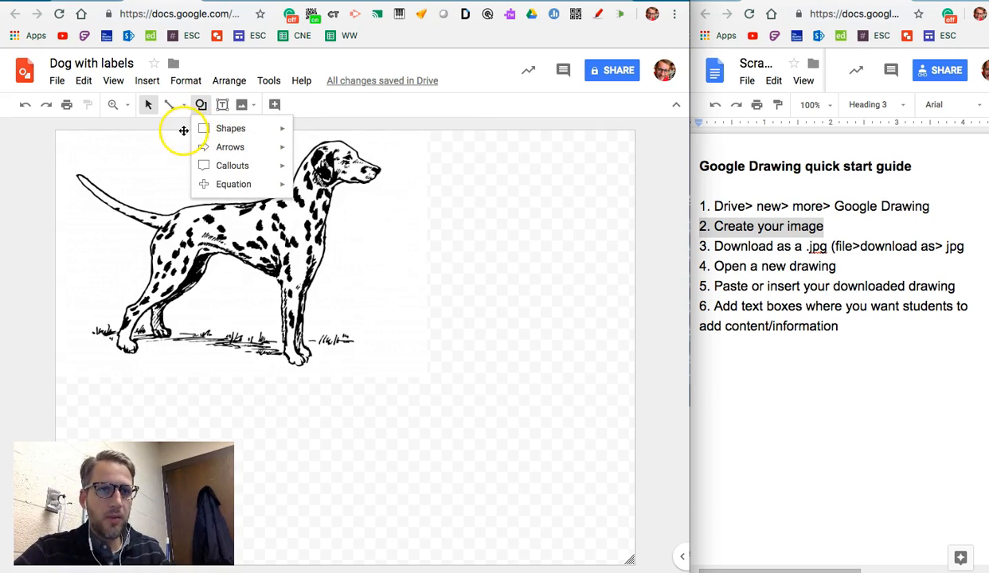
click(303, 135)
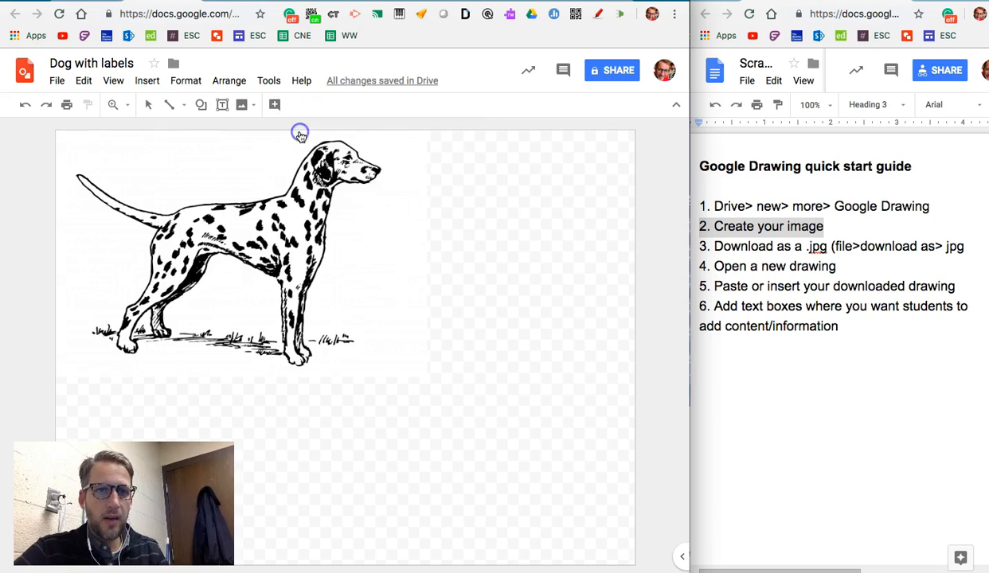
drag(426, 152, 542, 213)
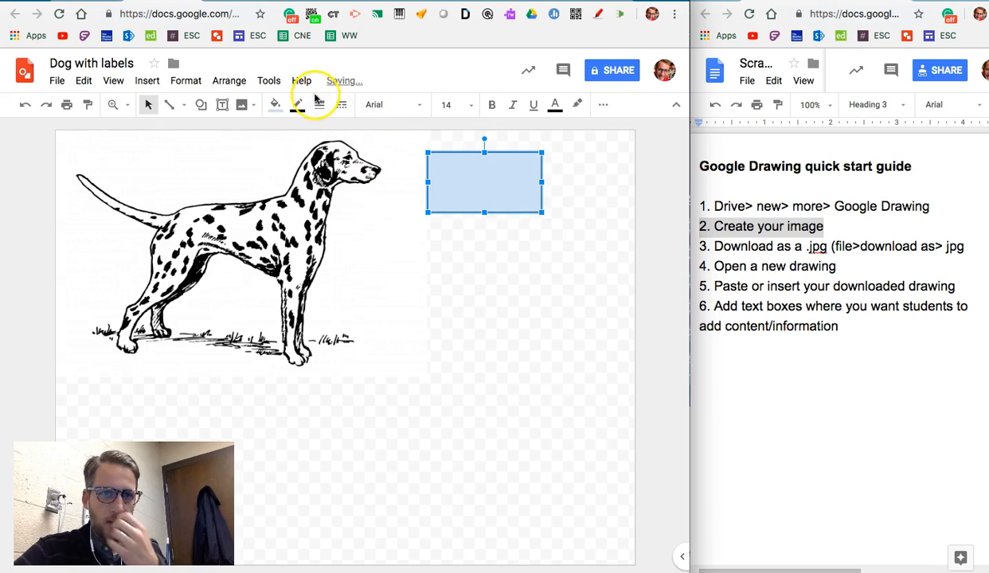
Step: Give the new rectangle a black border and a transparent fill
click(296, 104)
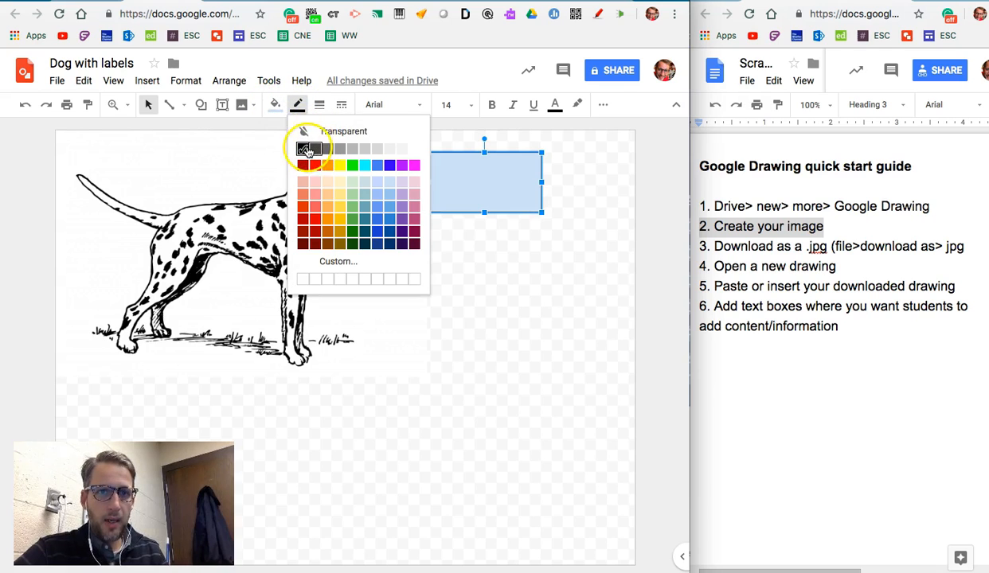
click(303, 149)
click(275, 104)
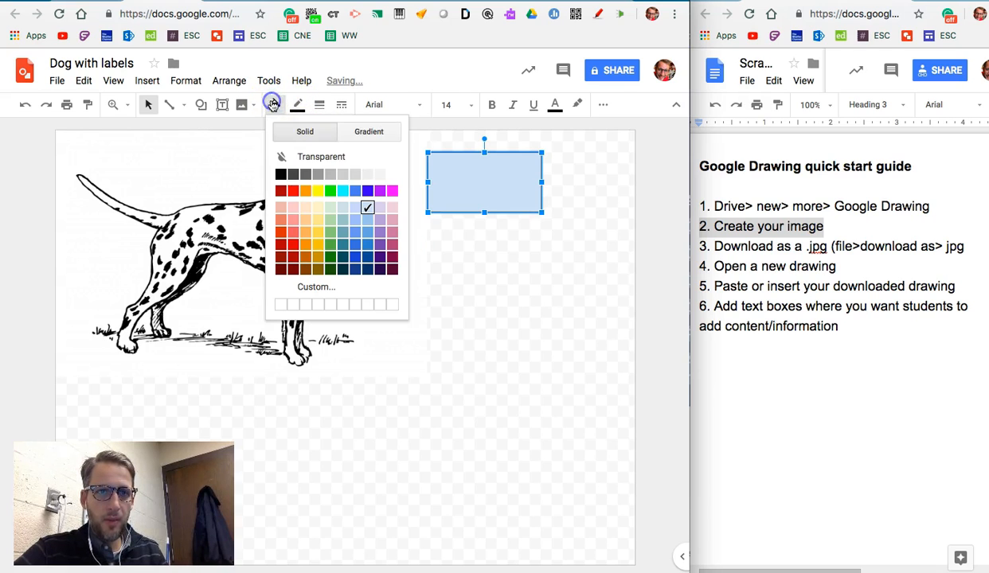
click(351, 151)
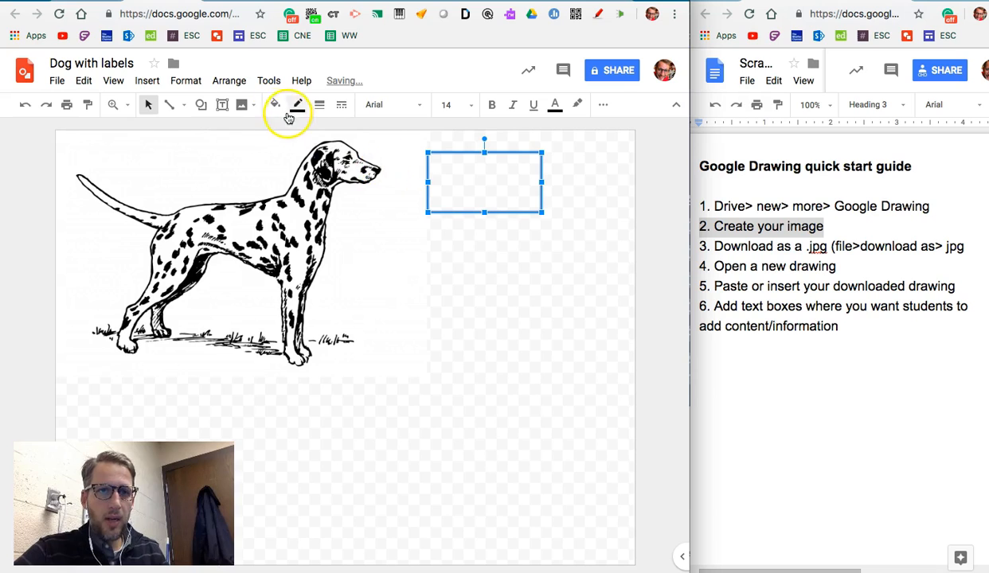
Step: Draw a straight line from the base of the dog's neck to the near side of the rectangle, undoing any stray line
click(169, 104)
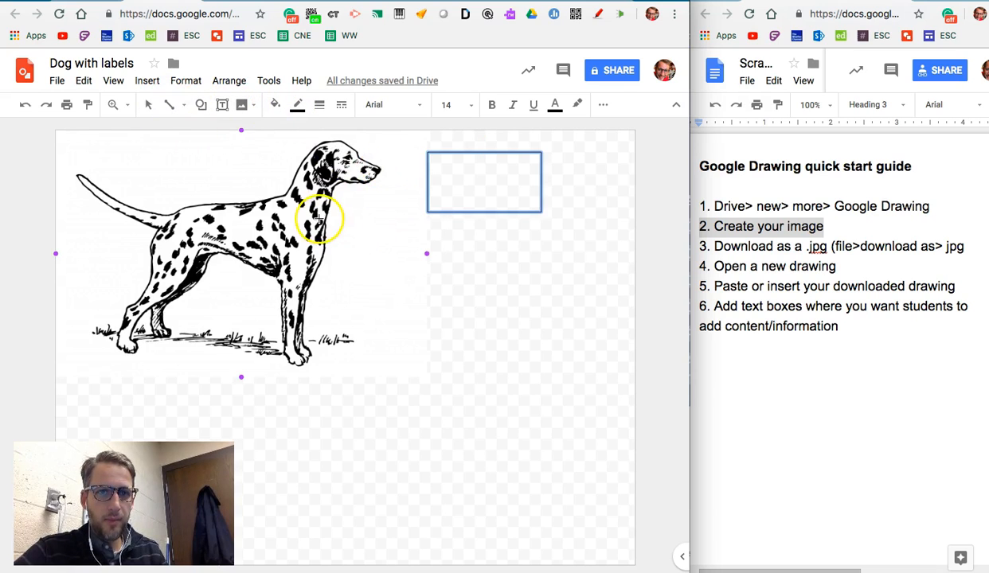
mouse_move(327, 224)
mouse_down()
mouse_move(382, 187)
mouse_move(428, 183)
mouse_up()
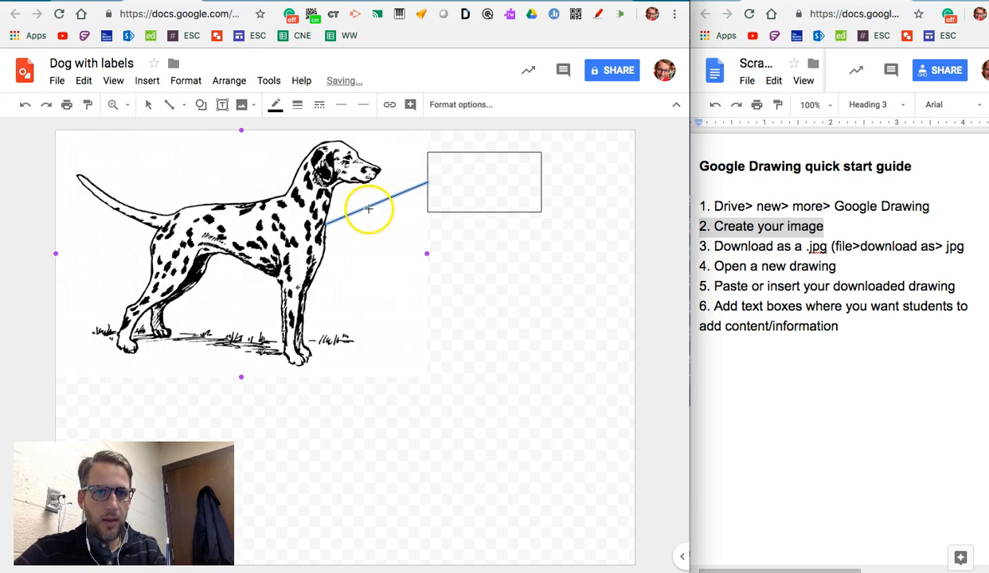
drag(369, 209, 435, 275)
key(super+z)
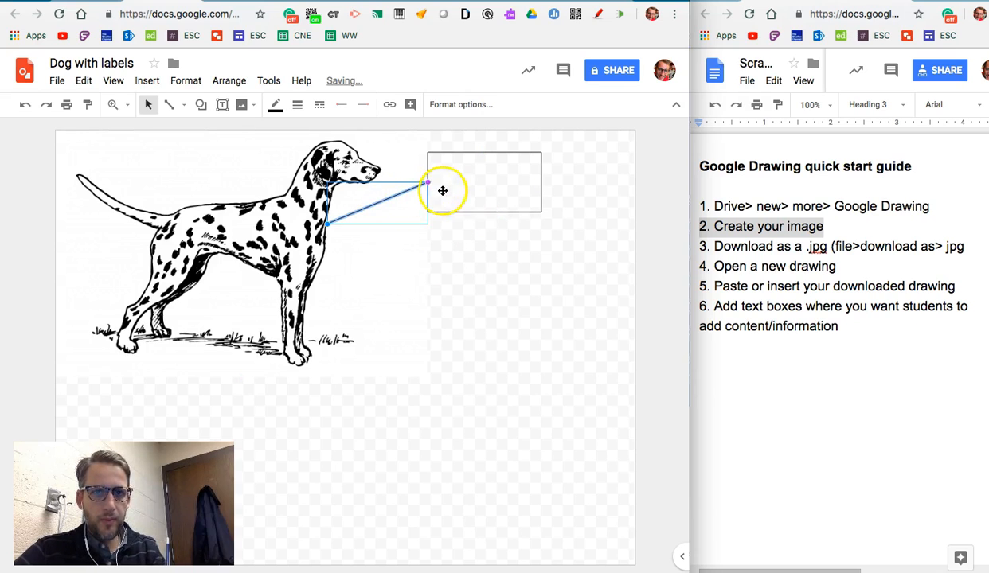
Step: Duplicate the rectangle three times, placing the copies beside the front legs, below the front feet and above the back near the tail
click(443, 190)
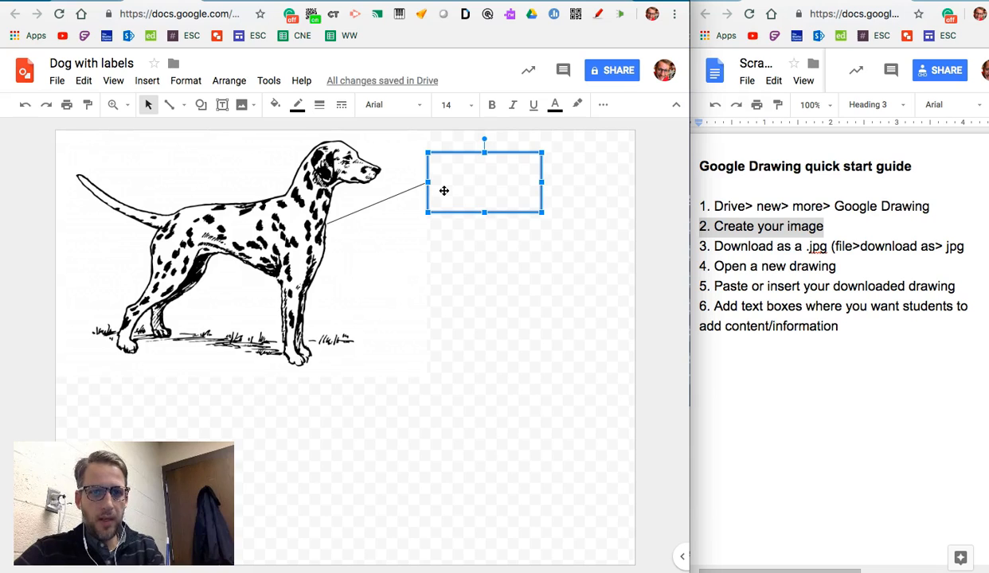
key(super+d)
drag(452, 220, 447, 328)
key(super+v)
drag(452, 245, 335, 437)
key(super+v)
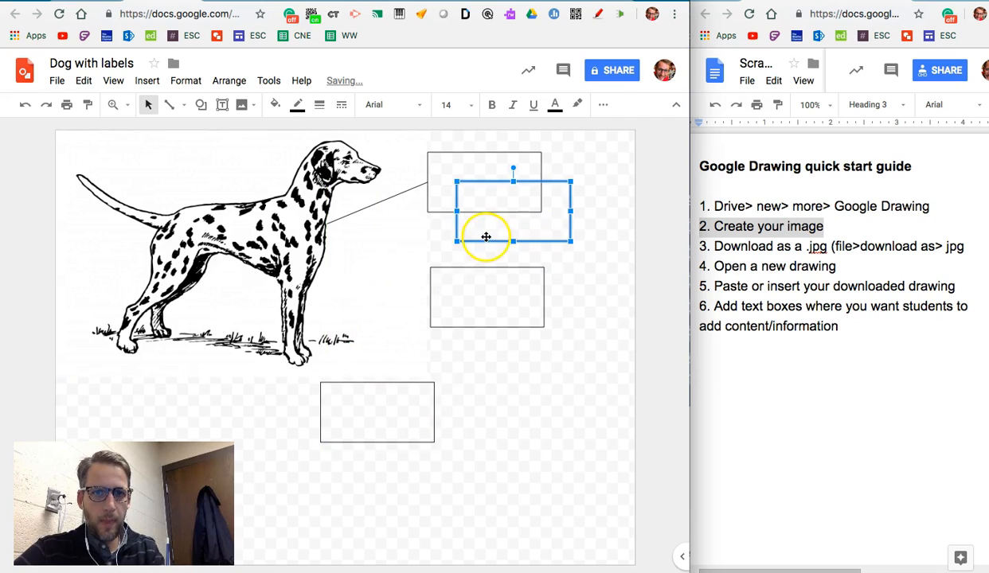
drag(488, 240, 162, 195)
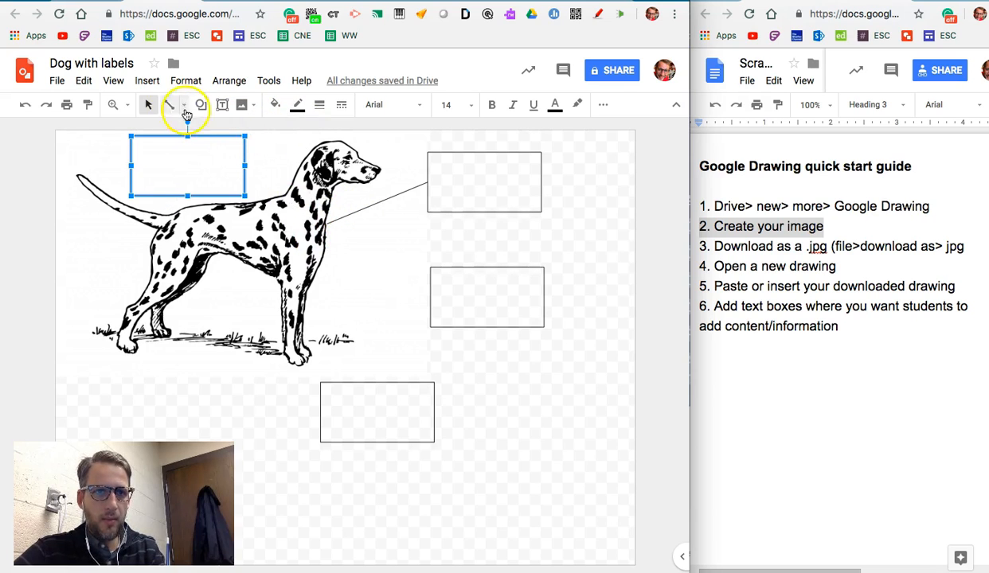
Step: Connect the box beside the front legs to the leg with a line, and shift the box below the feet slightly lower
click(170, 106)
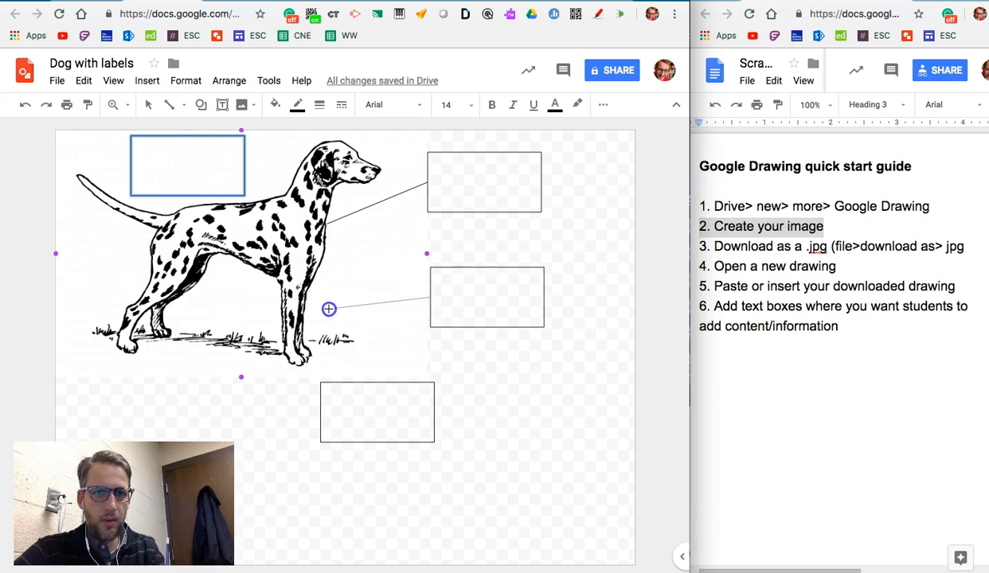
click(172, 106)
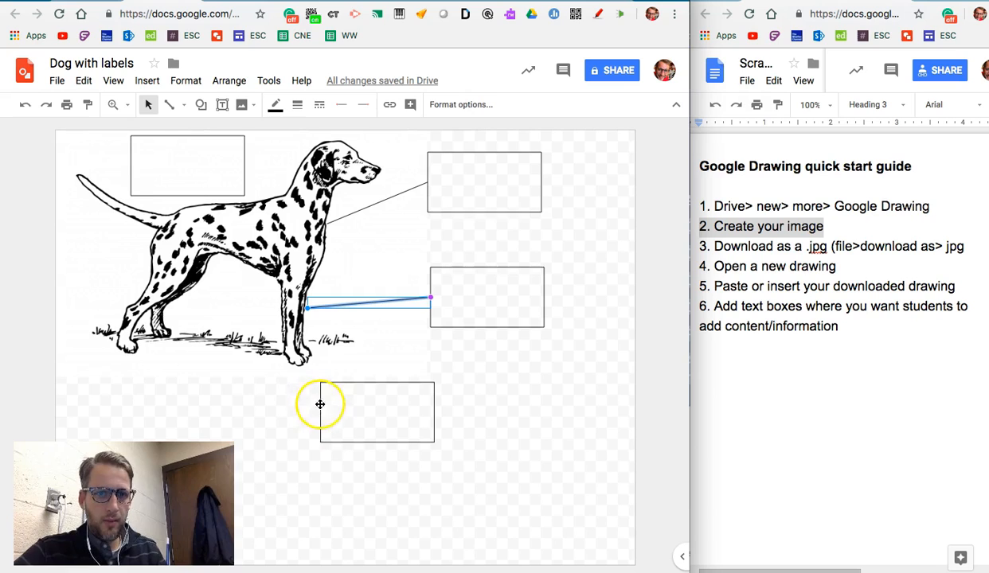
drag(319, 403, 343, 425)
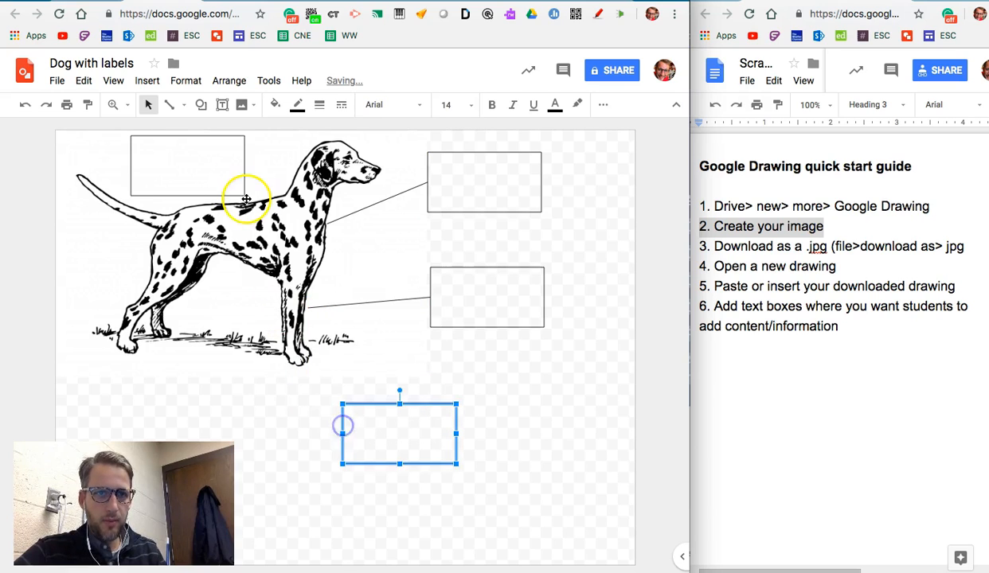
click(183, 107)
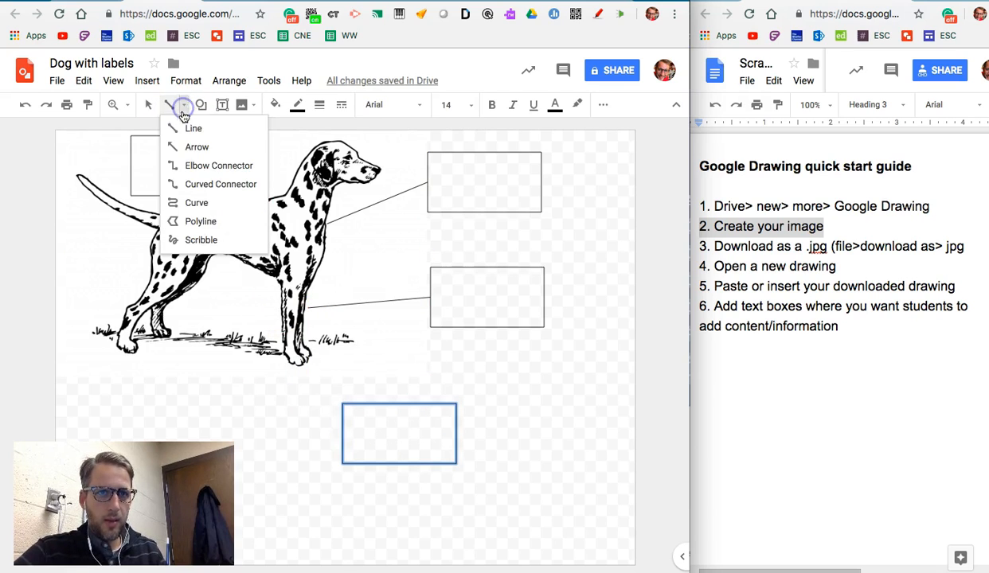
click(189, 131)
mouse_move(380, 404)
mouse_down()
mouse_move(311, 366)
mouse_move(375, 406)
mouse_up()
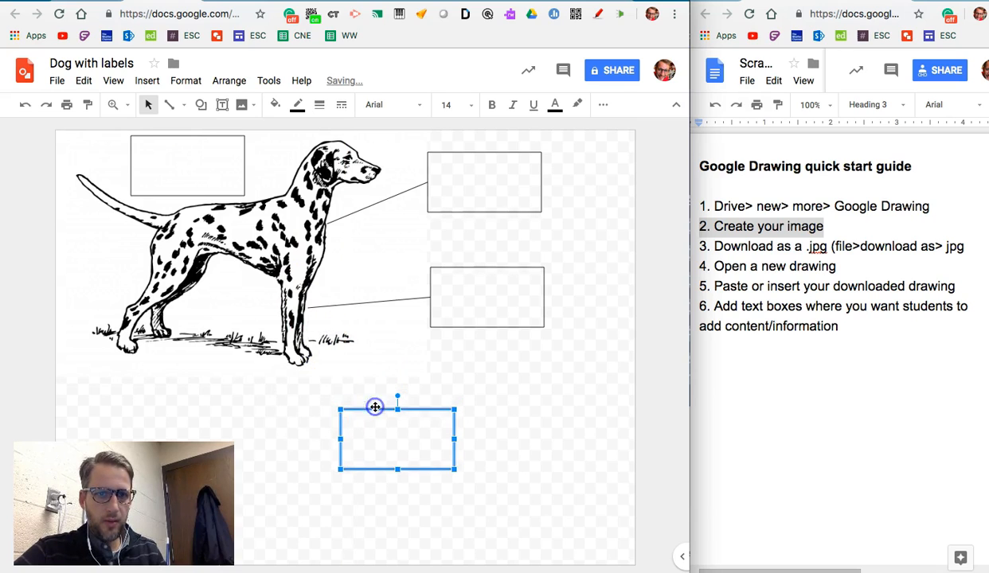
Step: Draw a straight line from the dog's front foot to the upper edge of the box below it
click(185, 104)
click(194, 128)
click(287, 298)
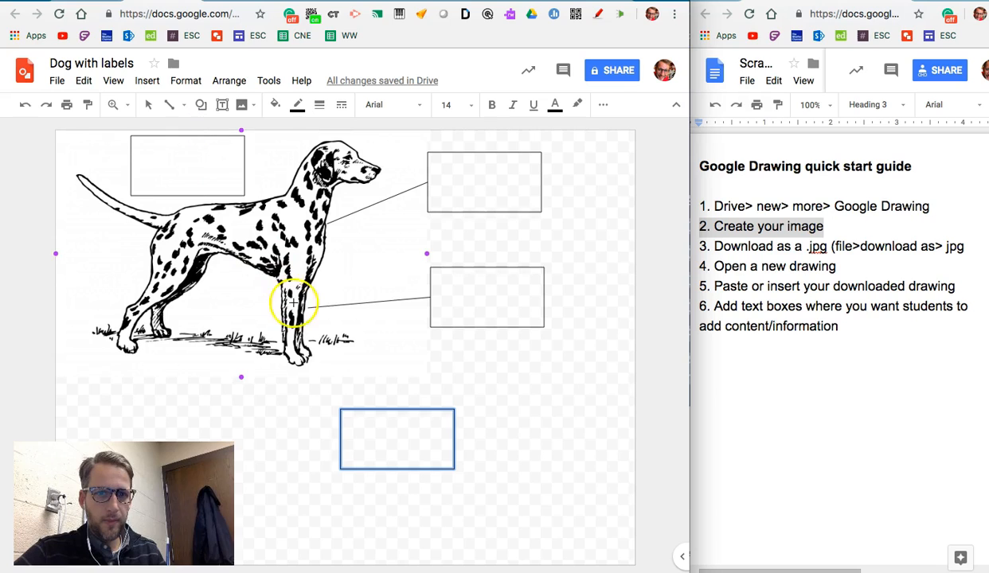
drag(298, 351, 368, 408)
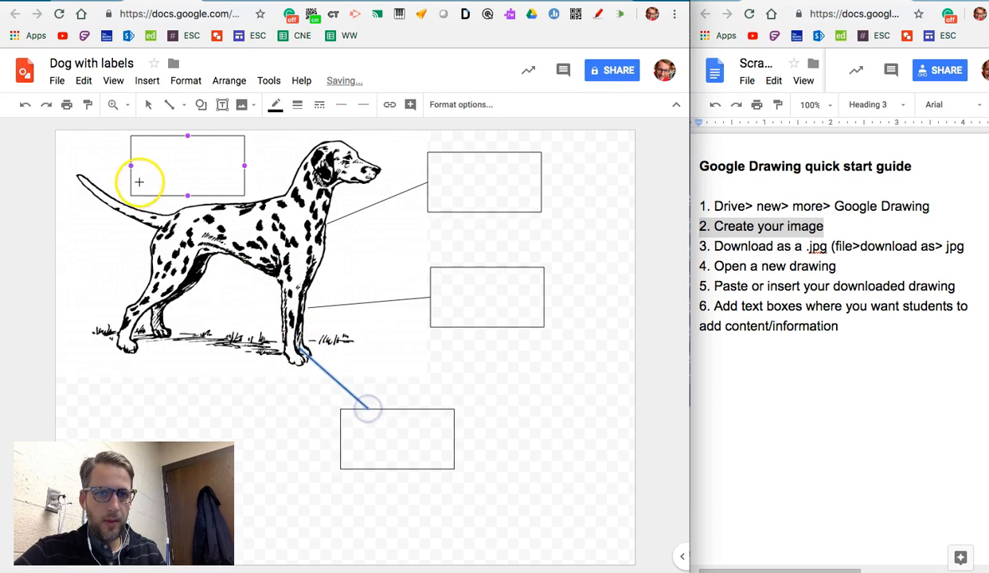
Step: Draw a straight line from the dog's tail to the near side of the box above its back
click(168, 105)
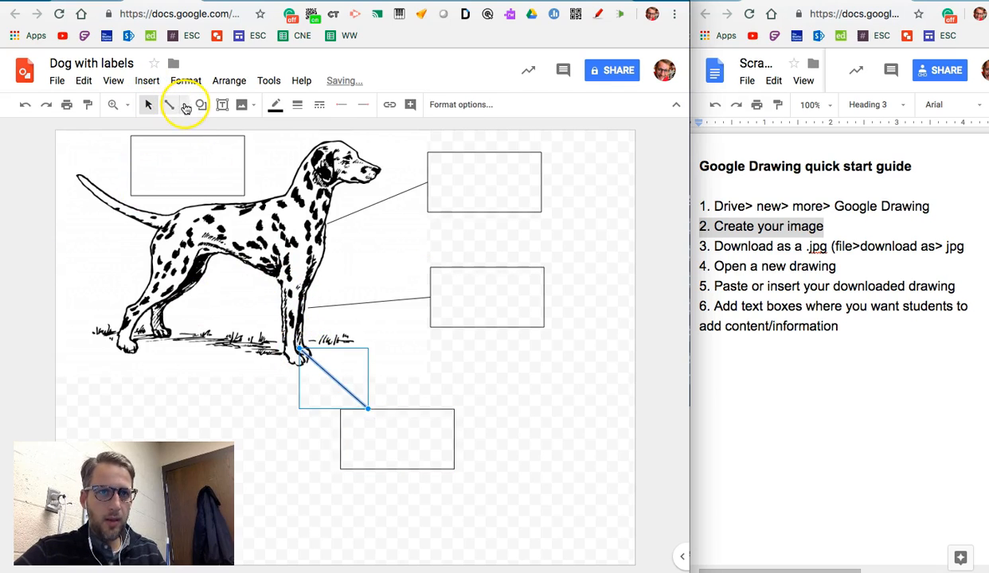
mouse_move(92, 186)
mouse_down()
mouse_move(125, 137)
mouse_move(111, 176)
mouse_move(93, 185)
mouse_up()
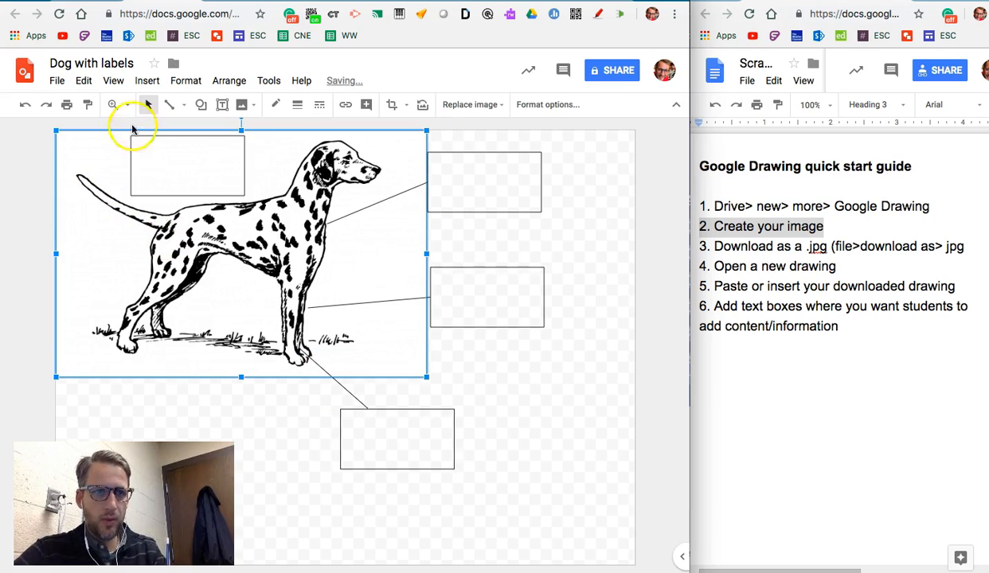
click(183, 104)
click(189, 128)
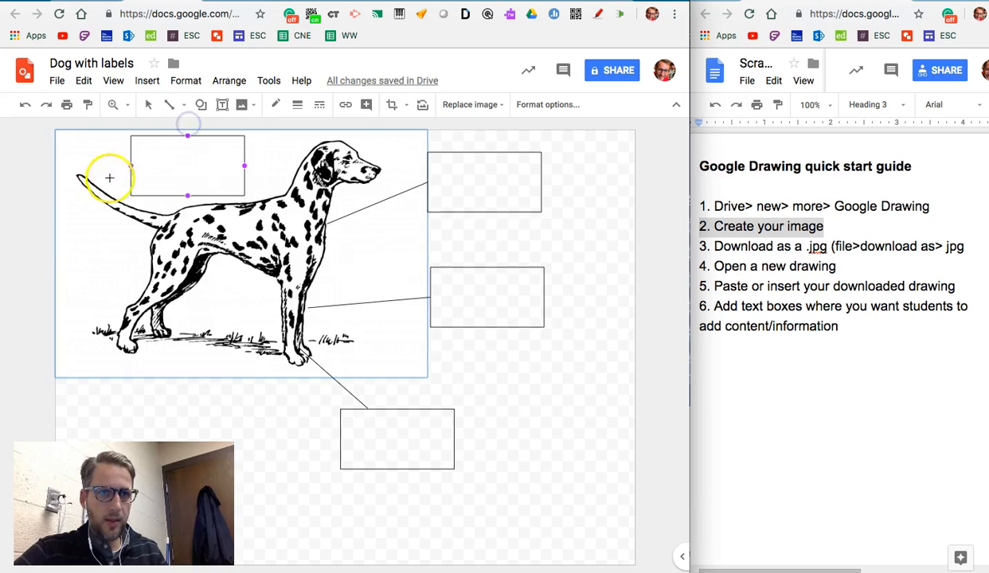
drag(127, 170, 128, 170)
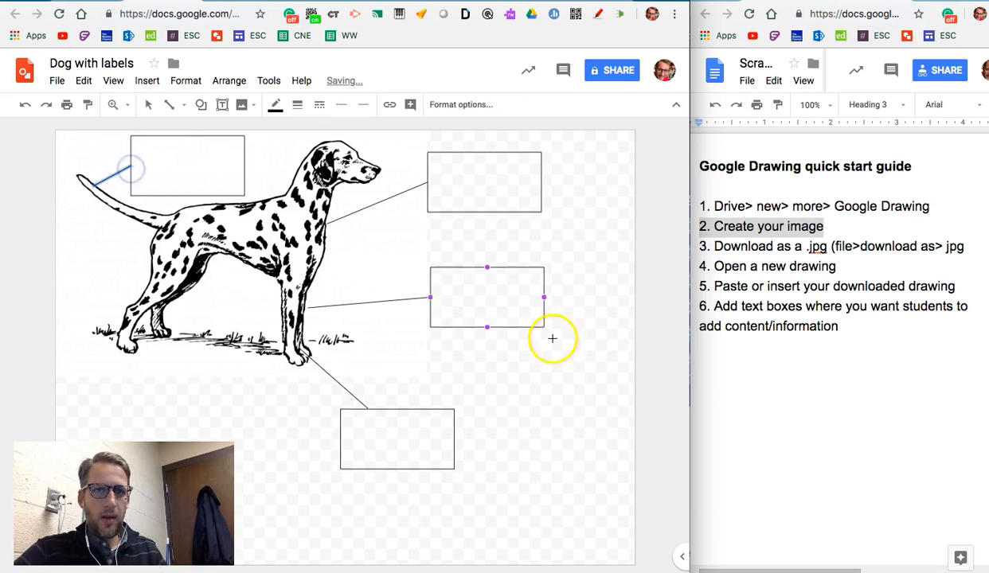
click(584, 396)
key(Delete)
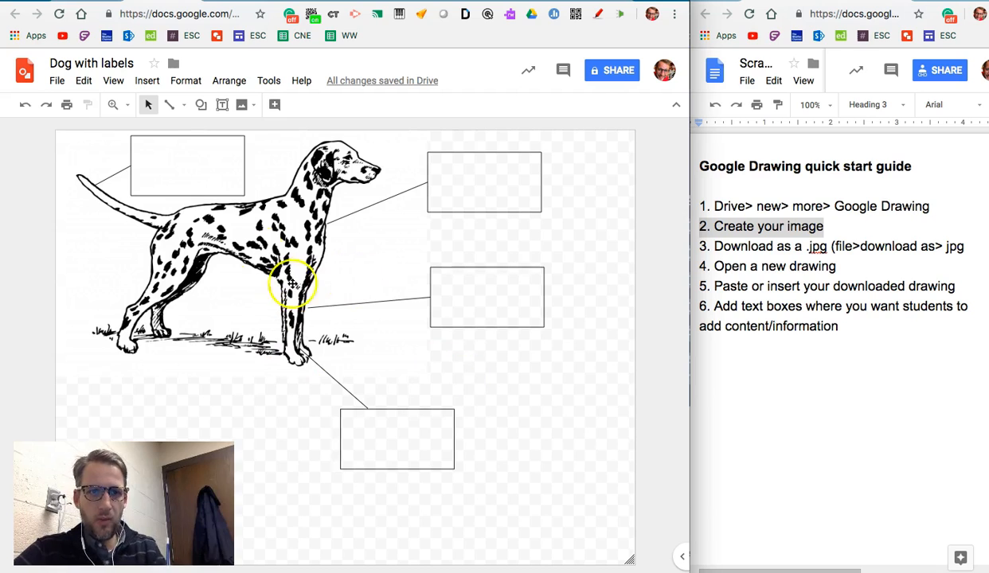
Step: Draw a rectangle across the full canvas width that covers the dog and all four boxes
click(200, 104)
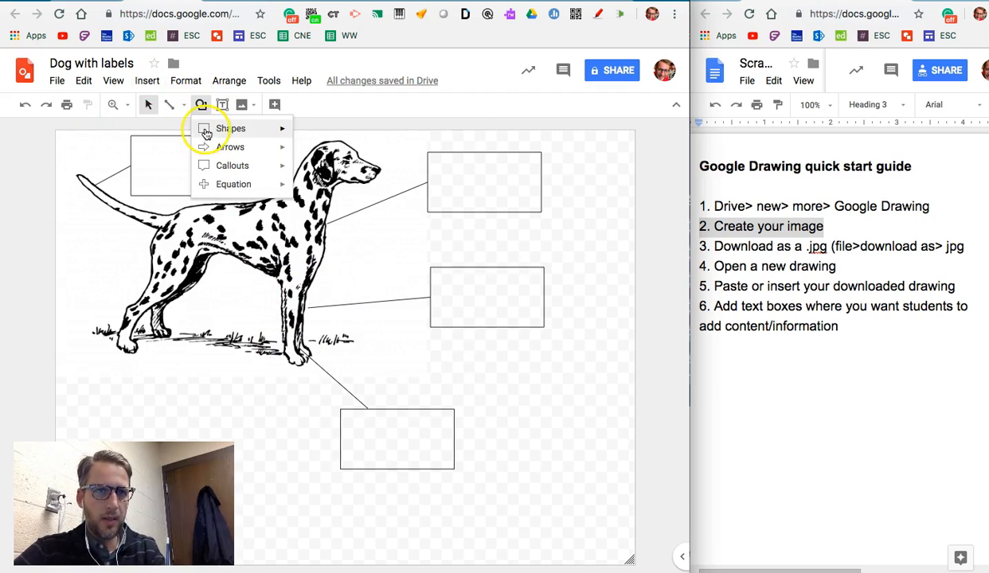
mouse_move(204, 128)
click(305, 137)
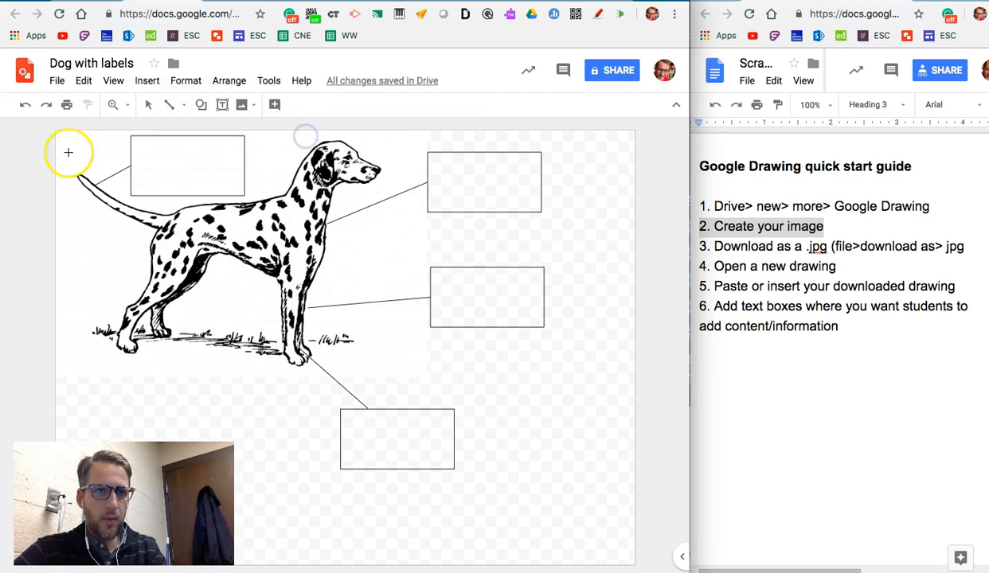
drag(55, 130, 635, 524)
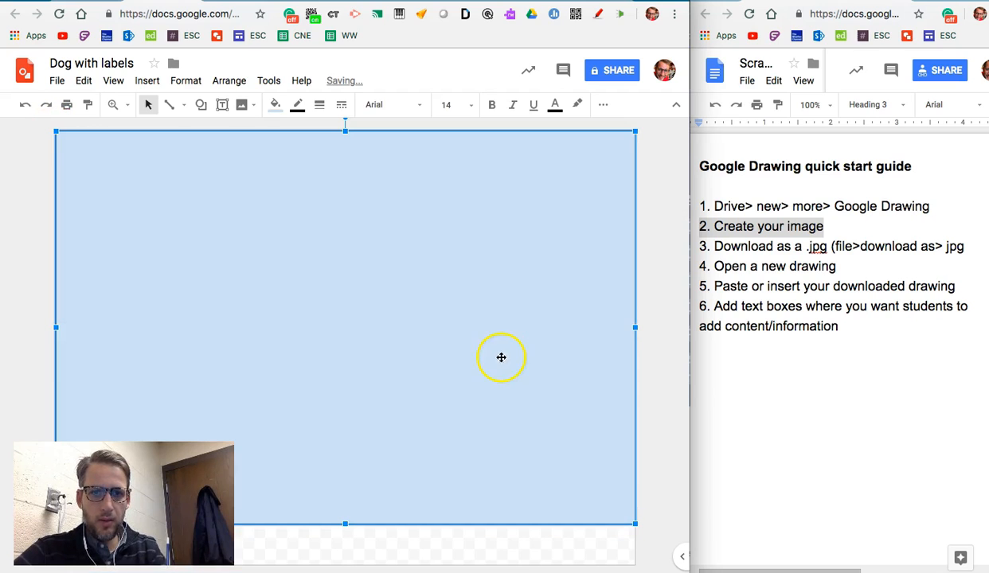
Step: Fill the large rectangle with white and make its border transparent
click(274, 105)
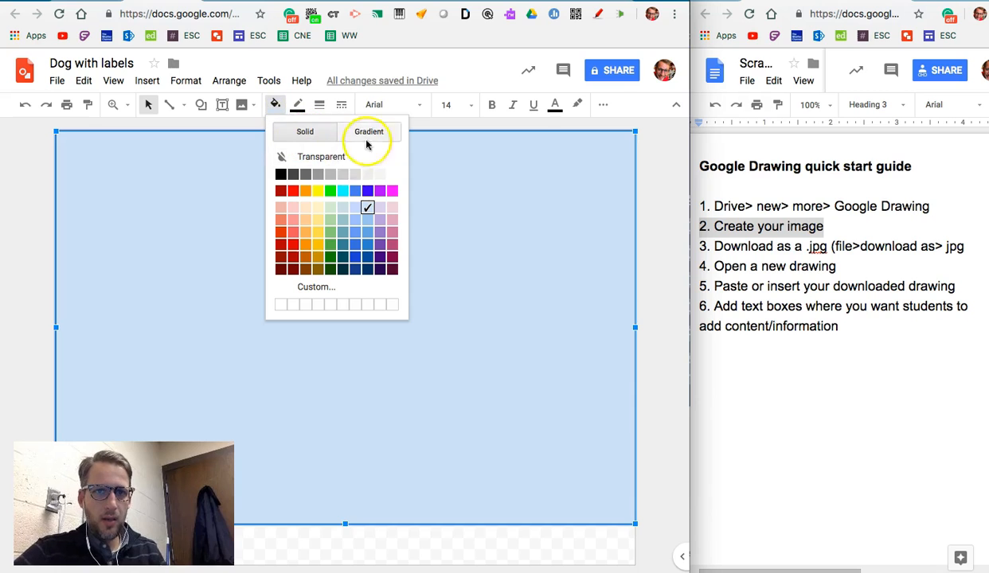
click(393, 174)
click(298, 104)
click(314, 132)
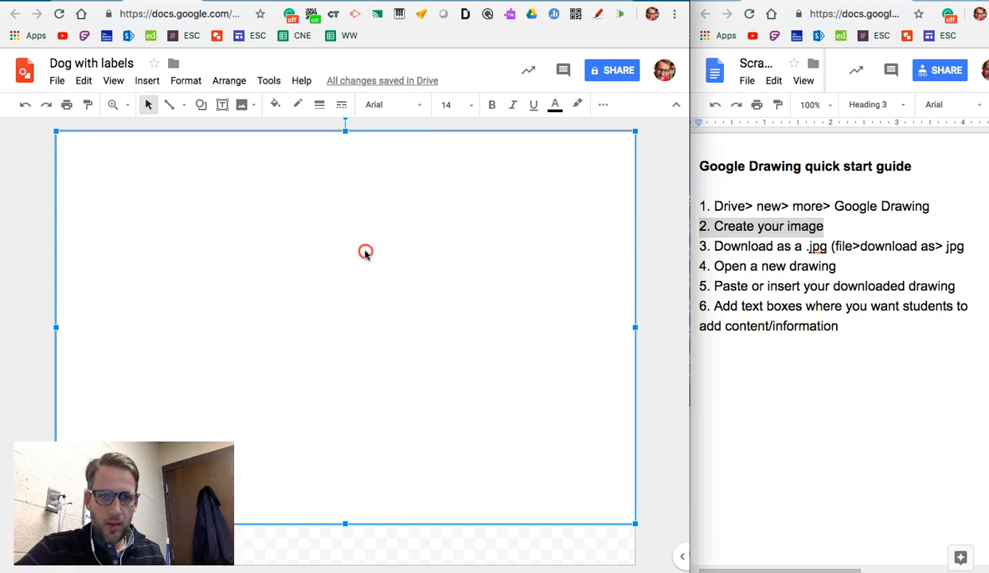
Step: Send the white rectangle to the back and shorten the canvas to end at its lower edge
right_click(364, 252)
mouse_move(449, 440)
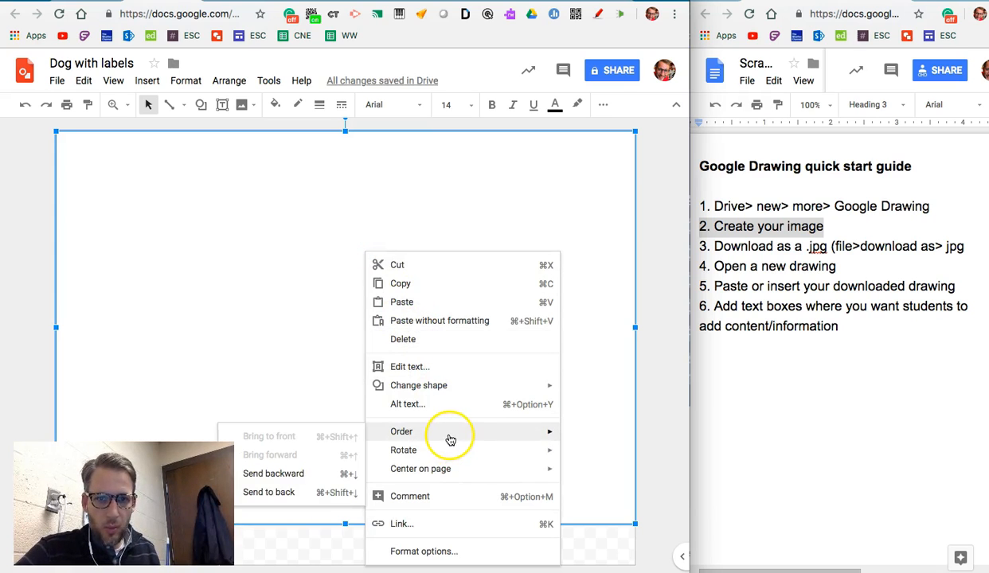
click(313, 491)
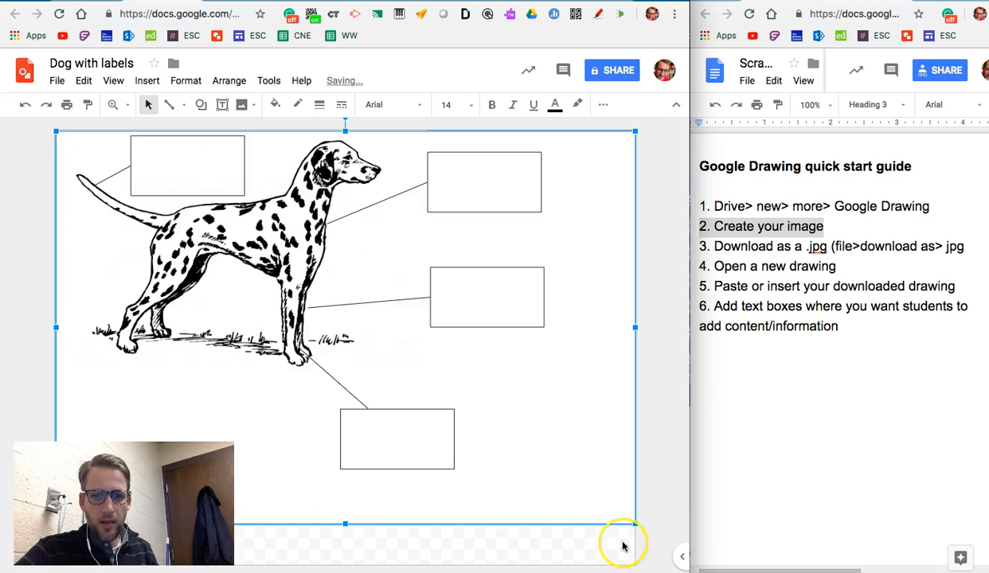
mouse_move(624, 546)
mouse_down()
mouse_move(627, 557)
mouse_move(635, 524)
mouse_up()
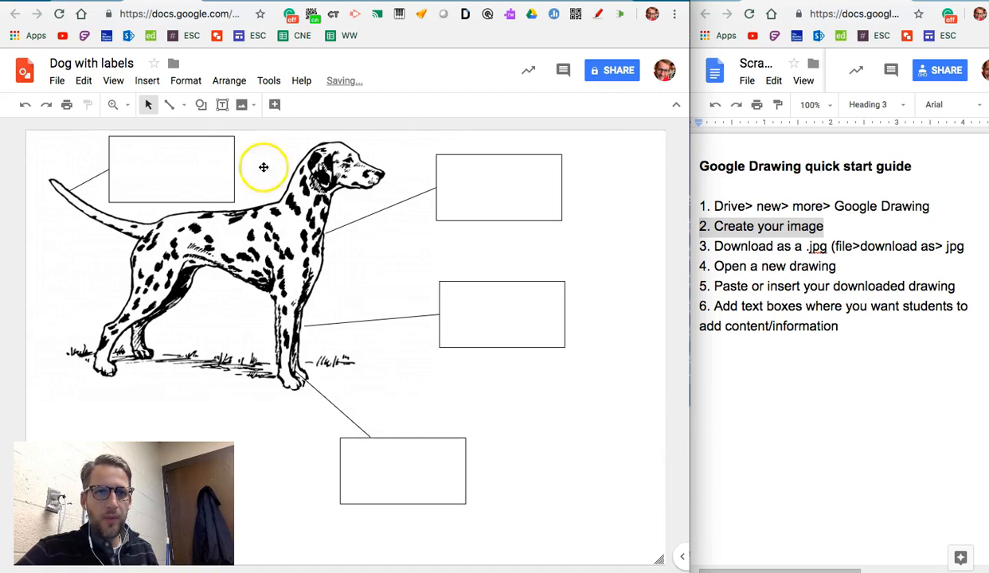
click(227, 162)
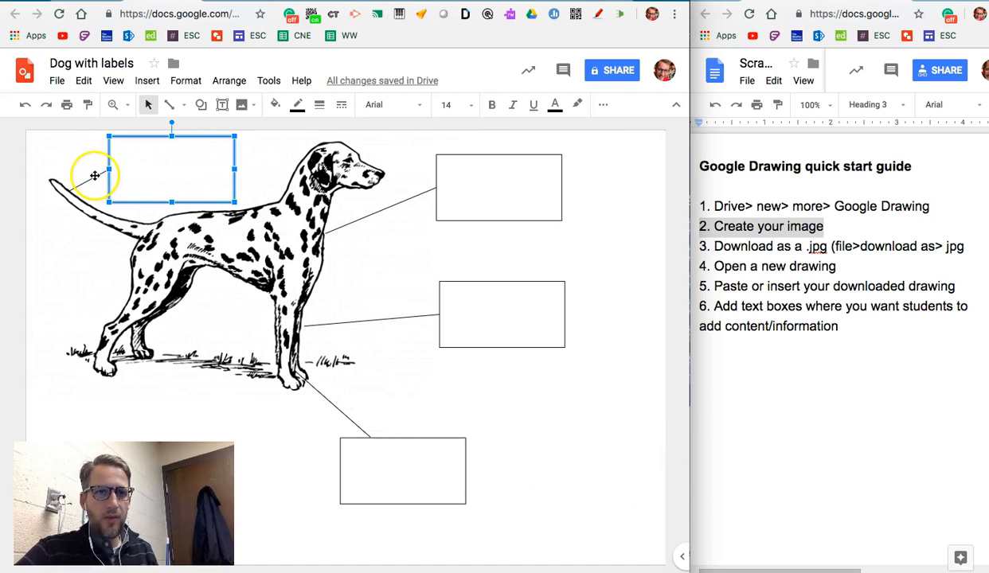
Step: Download the finished dog drawing as a JPEG image
click(226, 370)
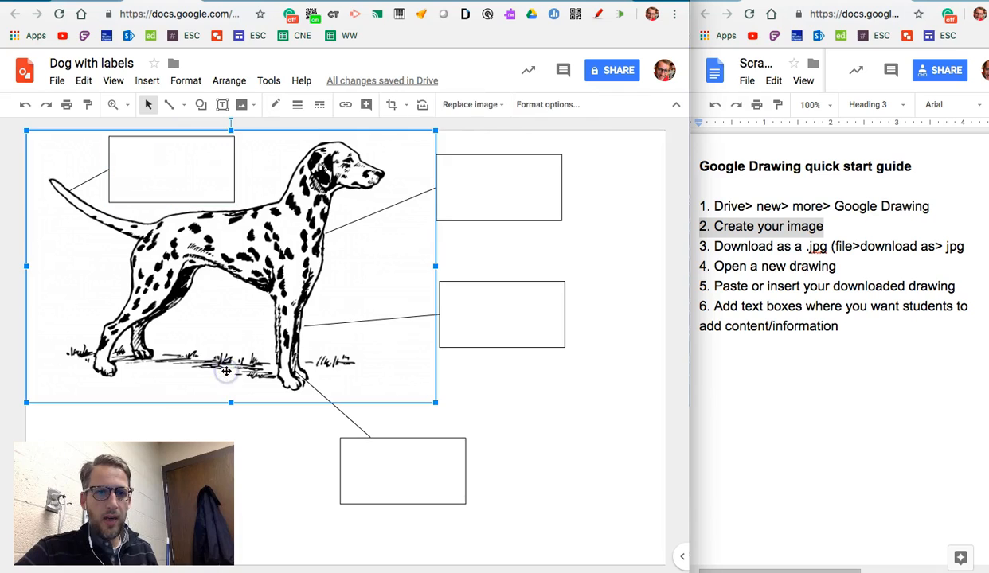
click(304, 439)
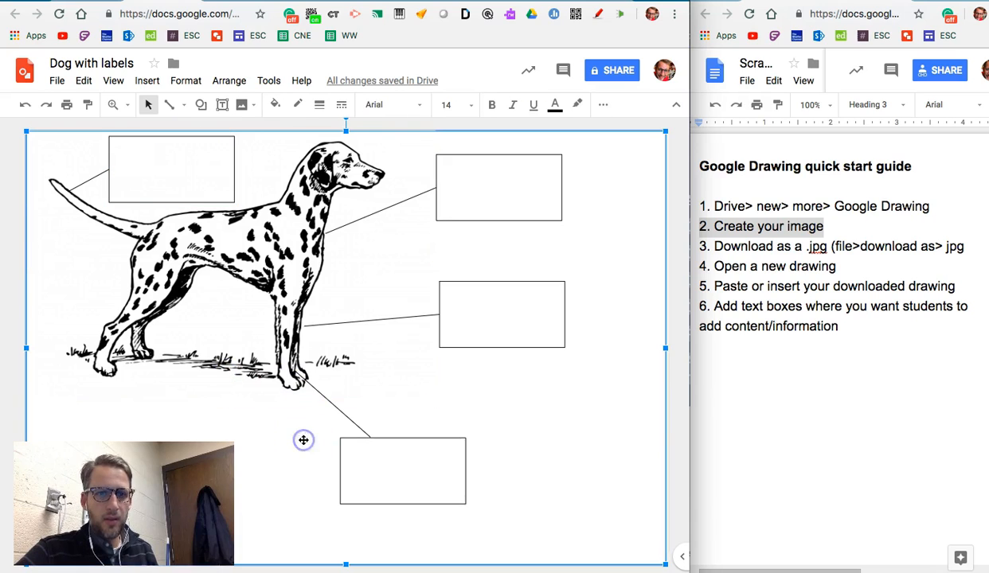
click(55, 82)
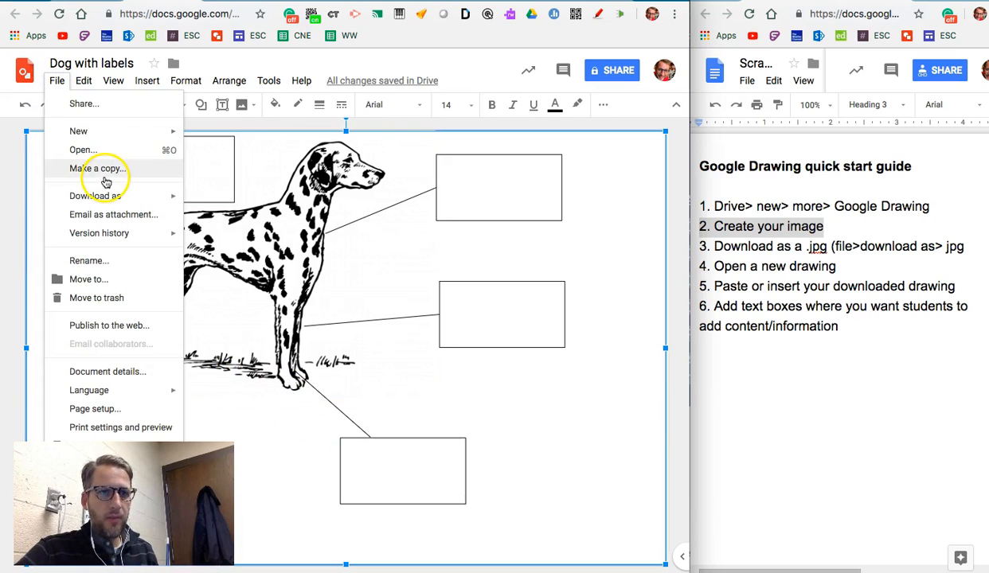
mouse_move(121, 199)
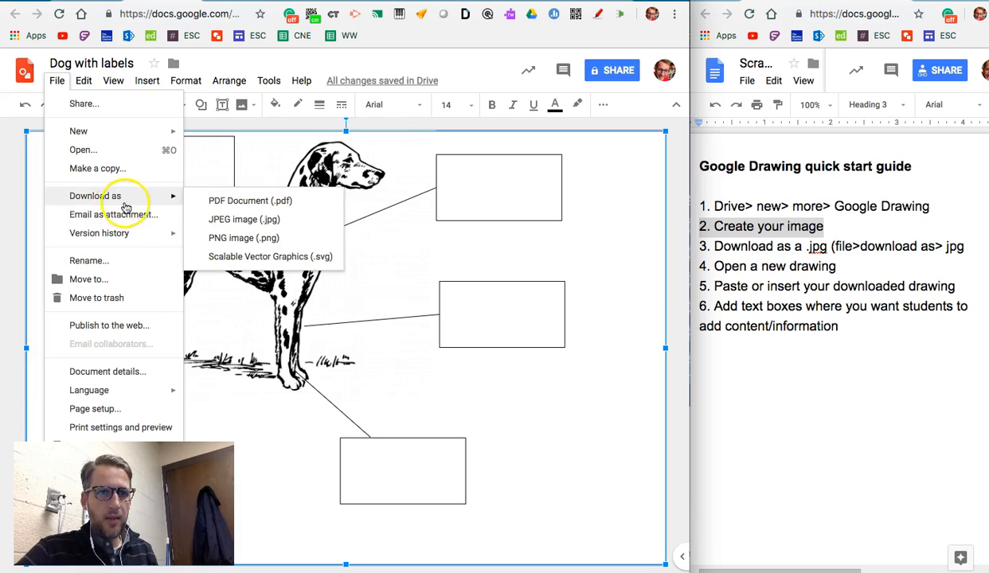
click(223, 220)
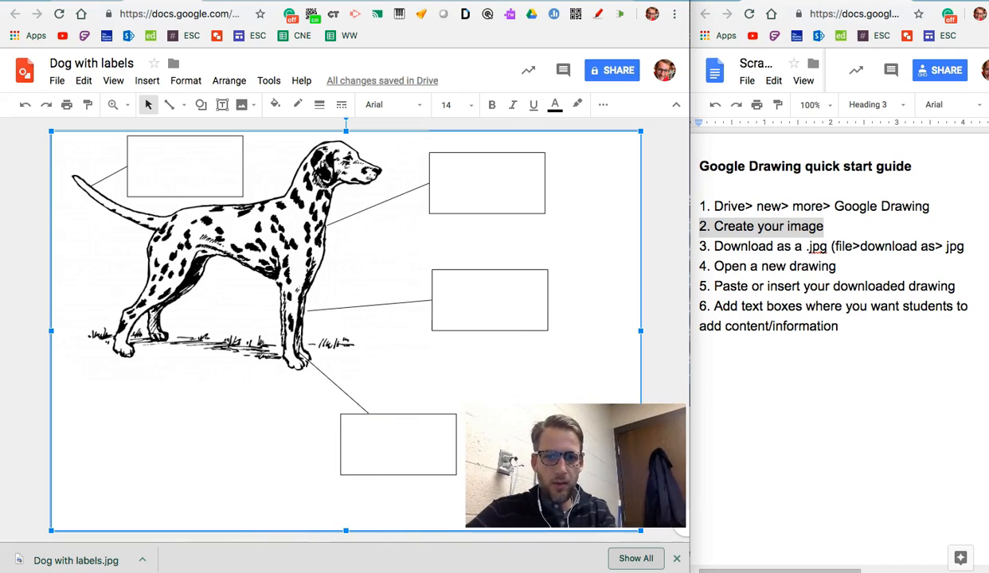
Step: Reveal the downloaded Dog with labels.jpg in Finder, open it to check the image, and return to the drawing
click(141, 560)
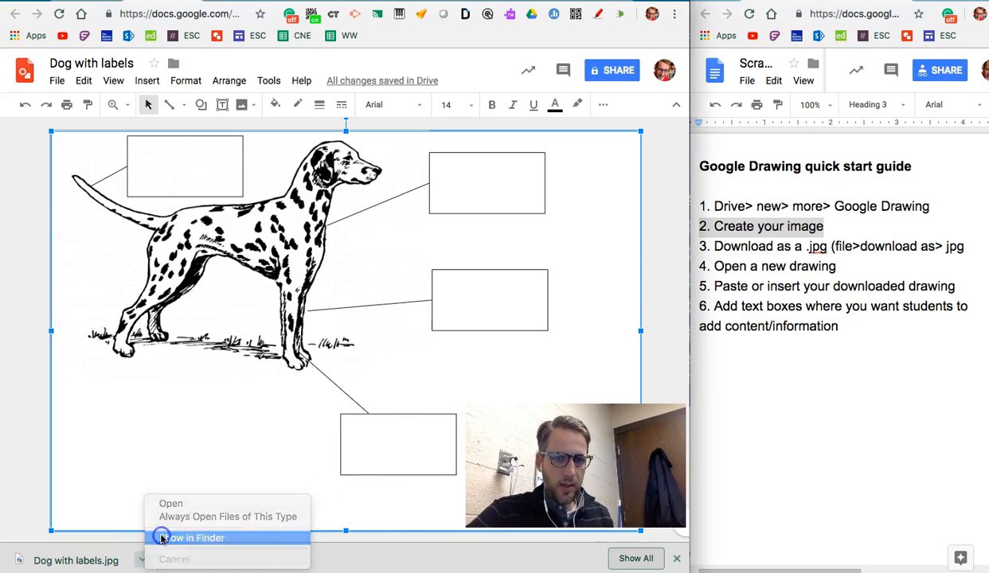
click(161, 539)
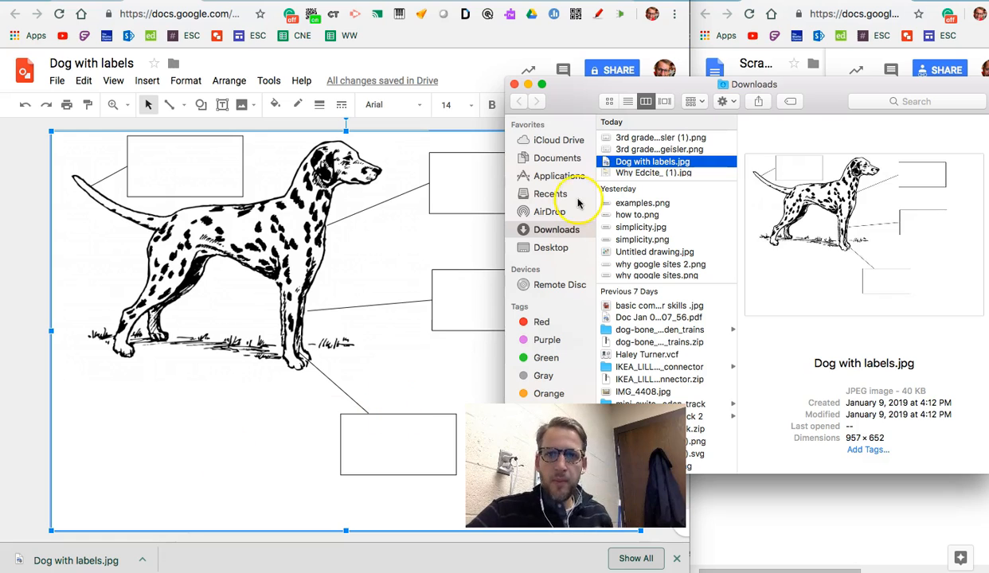
double_click(609, 164)
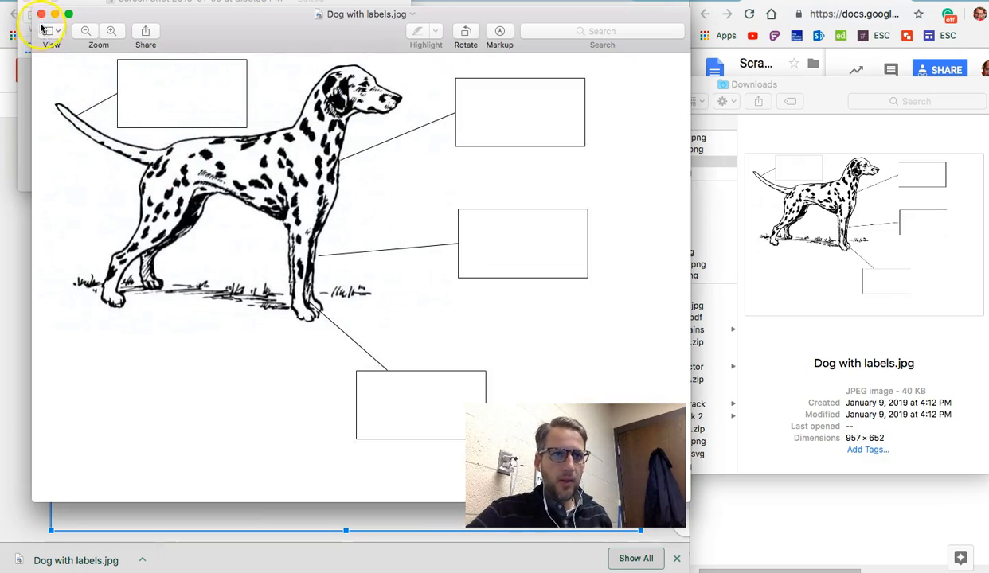
click(41, 13)
click(88, 293)
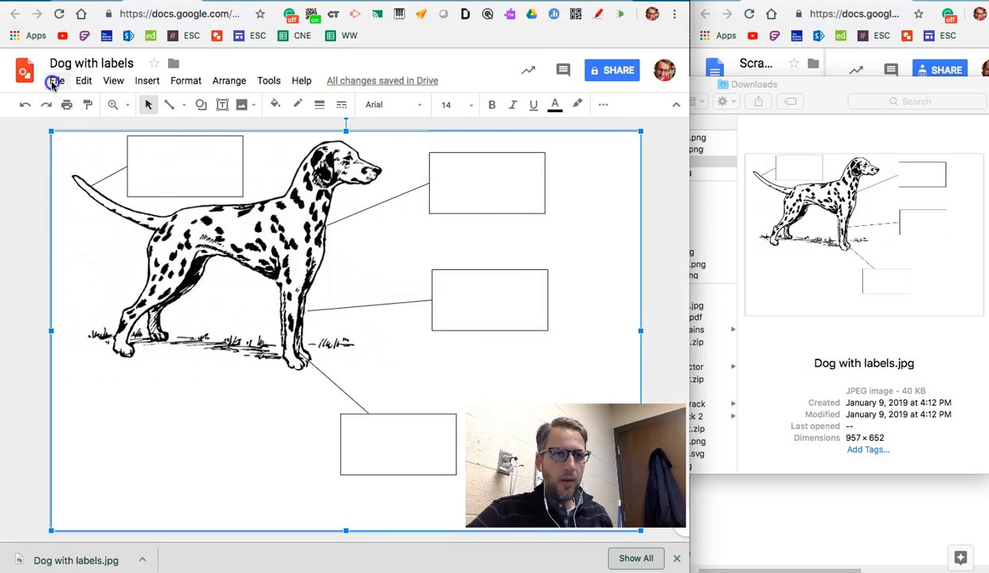
Step: Create a new Google Drawing and insert Dog with labels.jpg from the Downloads folder
click(53, 83)
mouse_move(80, 132)
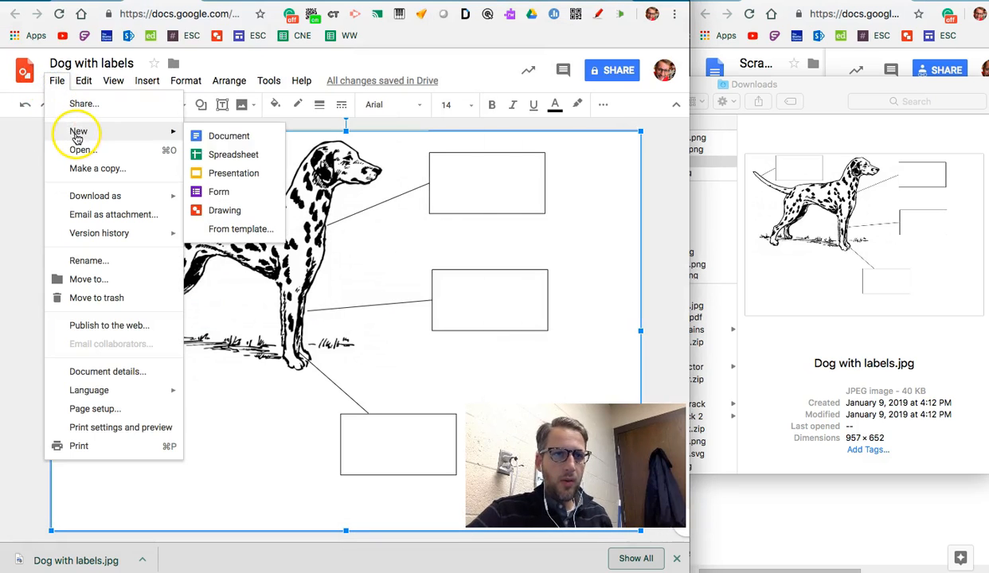
click(216, 212)
click(809, 215)
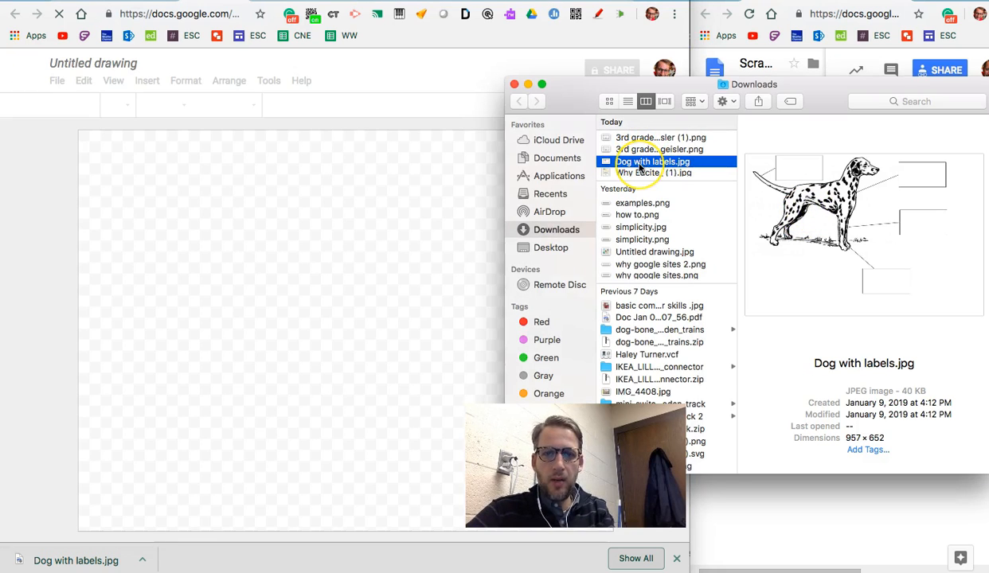
drag(639, 168, 235, 246)
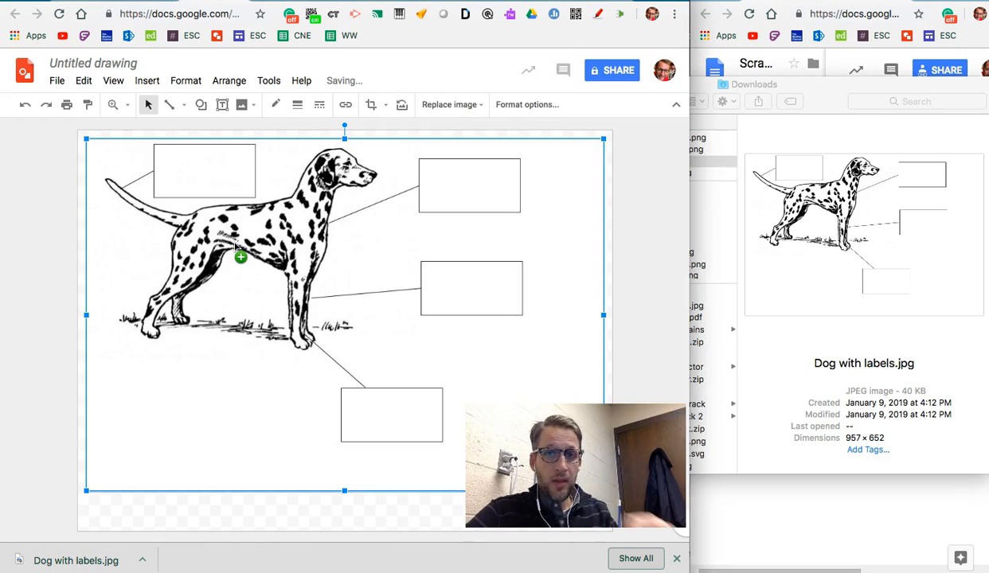
Step: Move the inserted dog image to the canvas's upper-left corner and shrink the canvas to the image's edges
drag(213, 236, 195, 232)
drag(521, 446, 397, 445)
drag(457, 465, 311, 463)
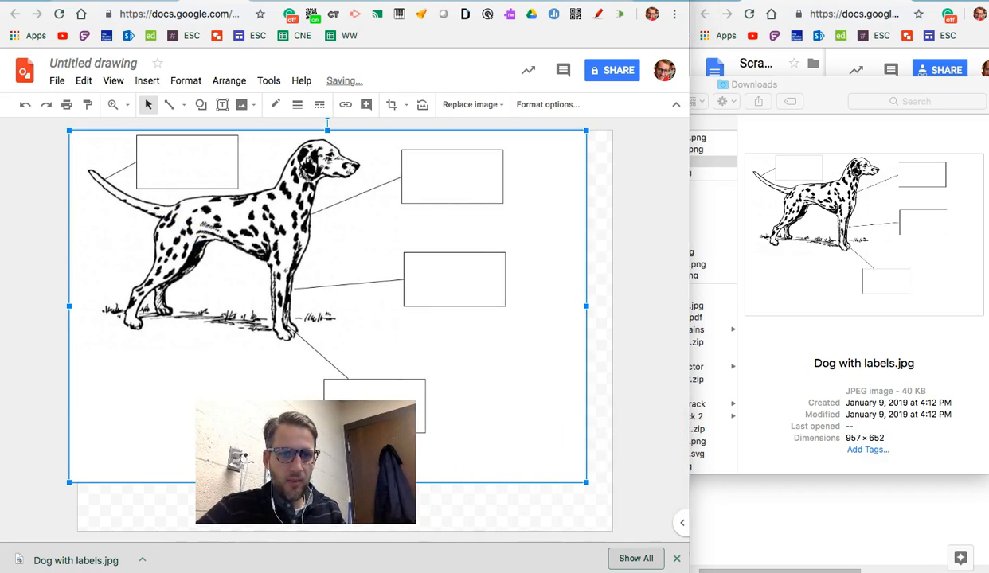
click(605, 521)
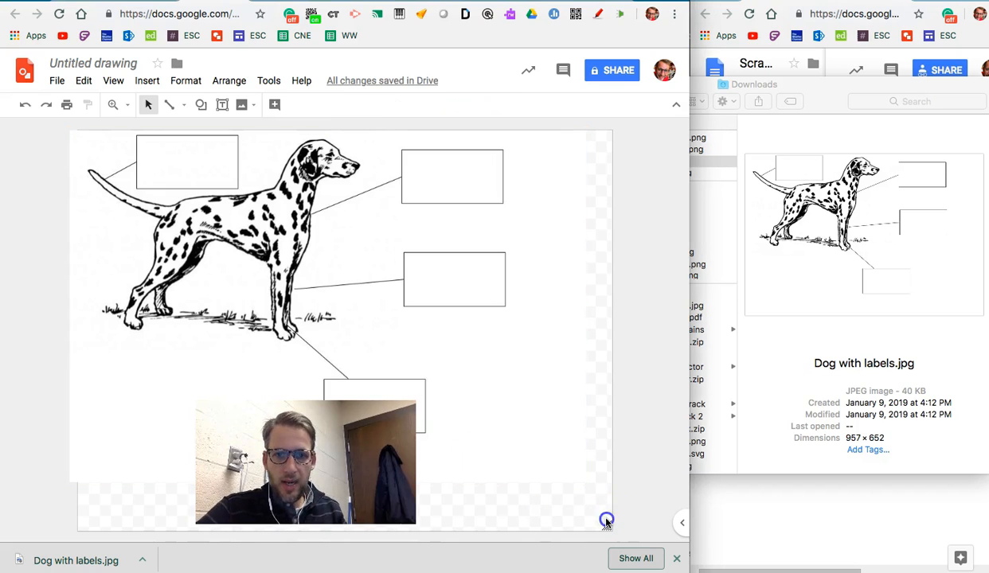
drag(609, 530, 584, 484)
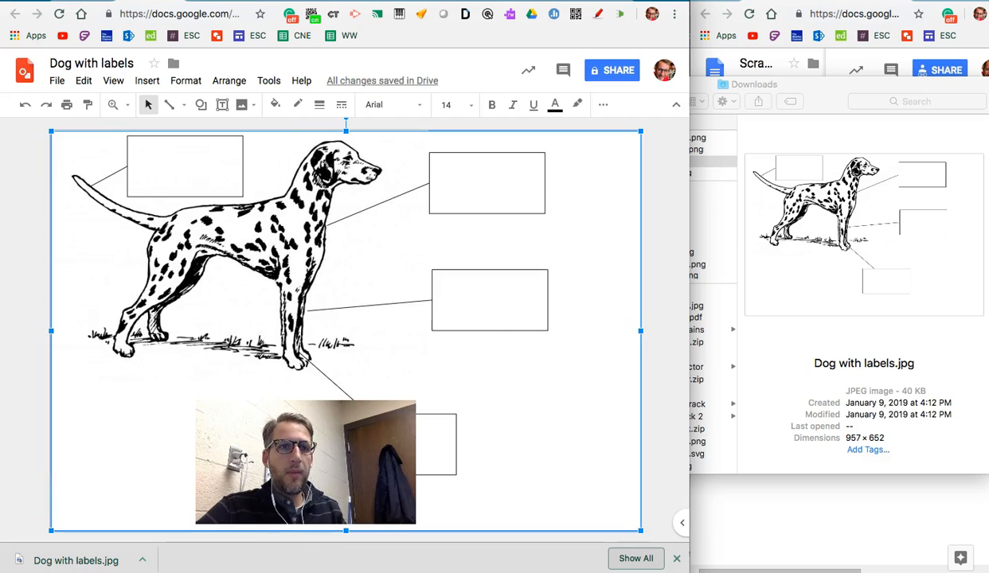
Step: In the original Dog with labels drawing, delete the dog and the middle box's pointer line, and undo both deletions
click(488, 203)
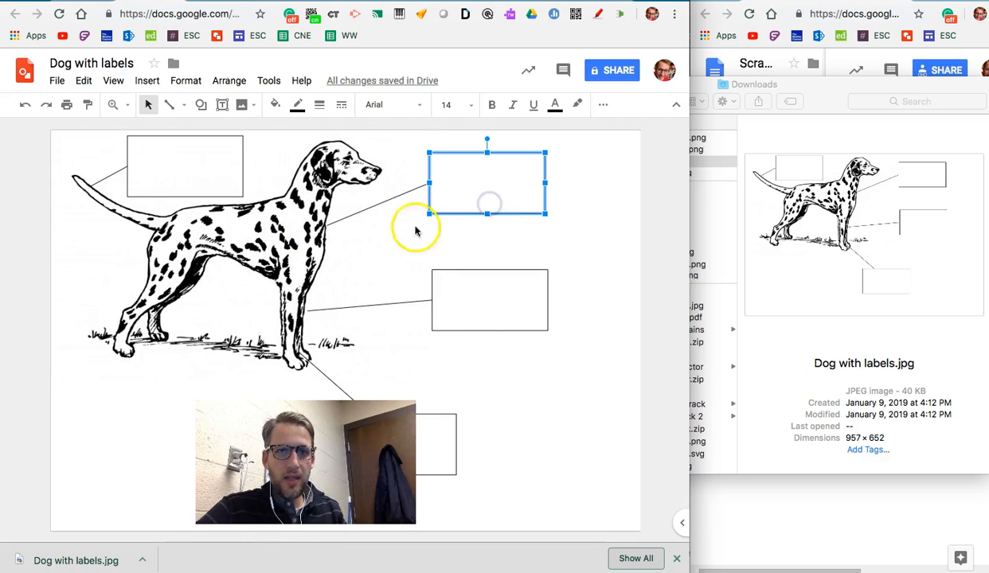
click(343, 252)
key(Delete)
click(421, 302)
key(Delete)
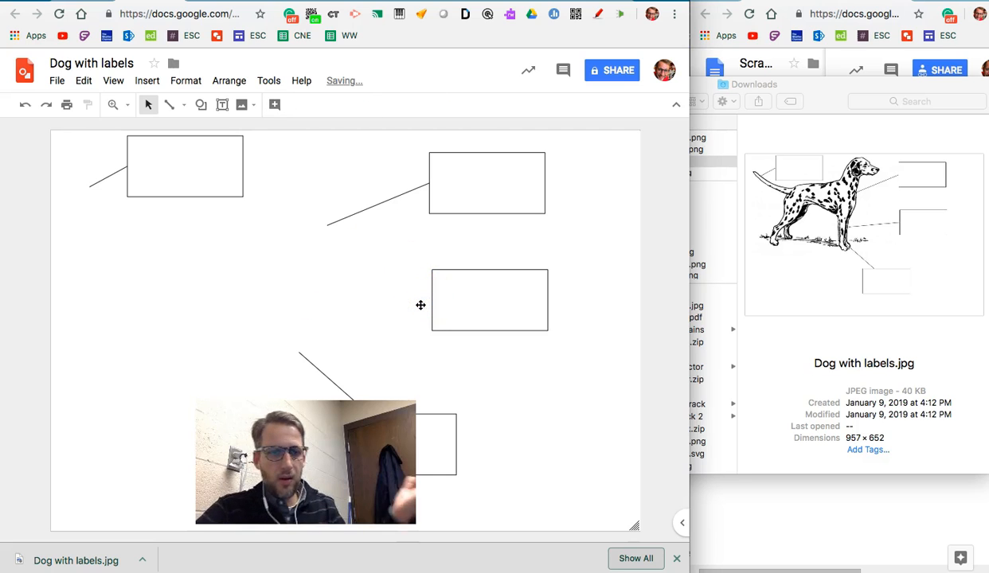
key(super+z)
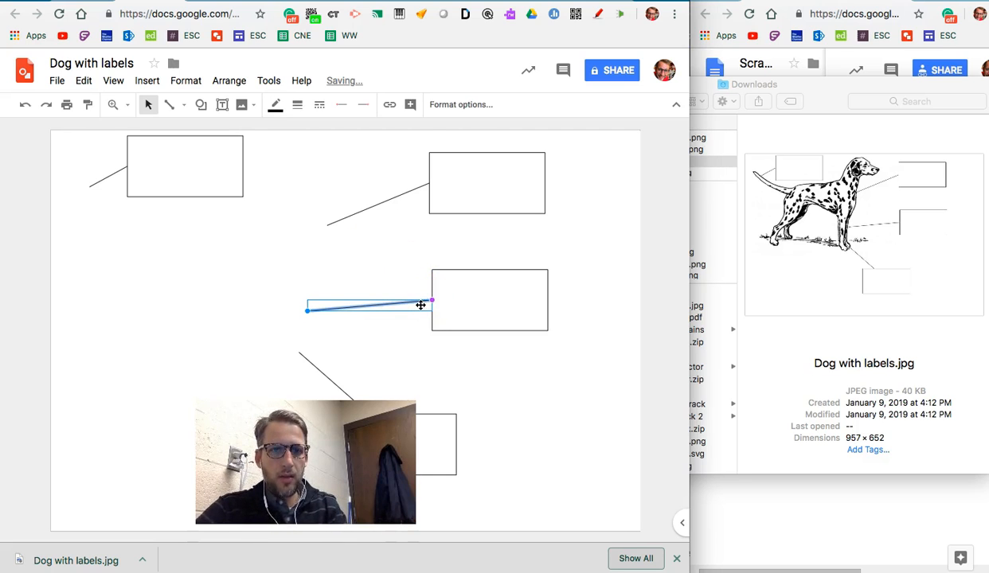
key(super+z)
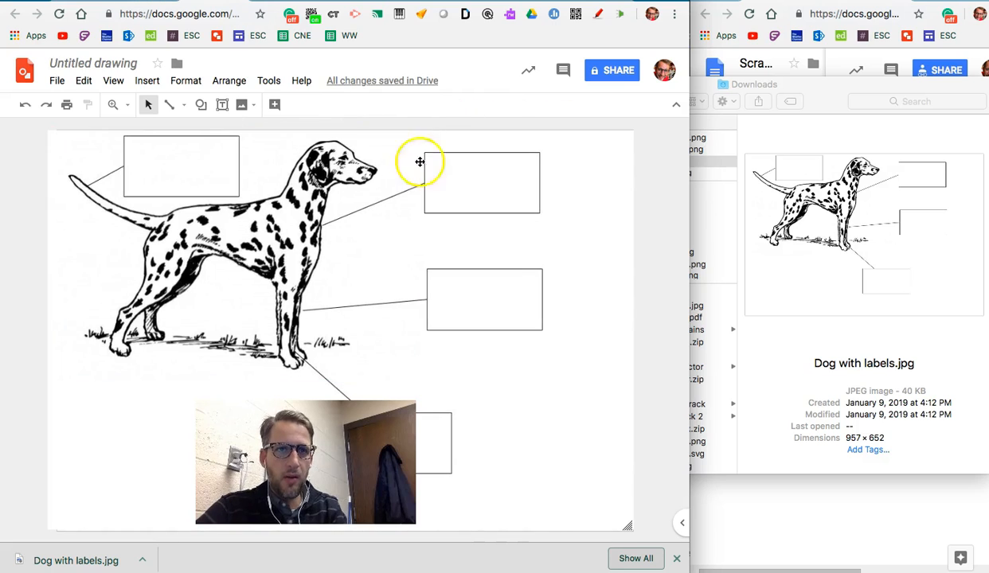
Step: In the untitled drawing, try to enlarge the canvas beyond the edges of the dog image
click(580, 448)
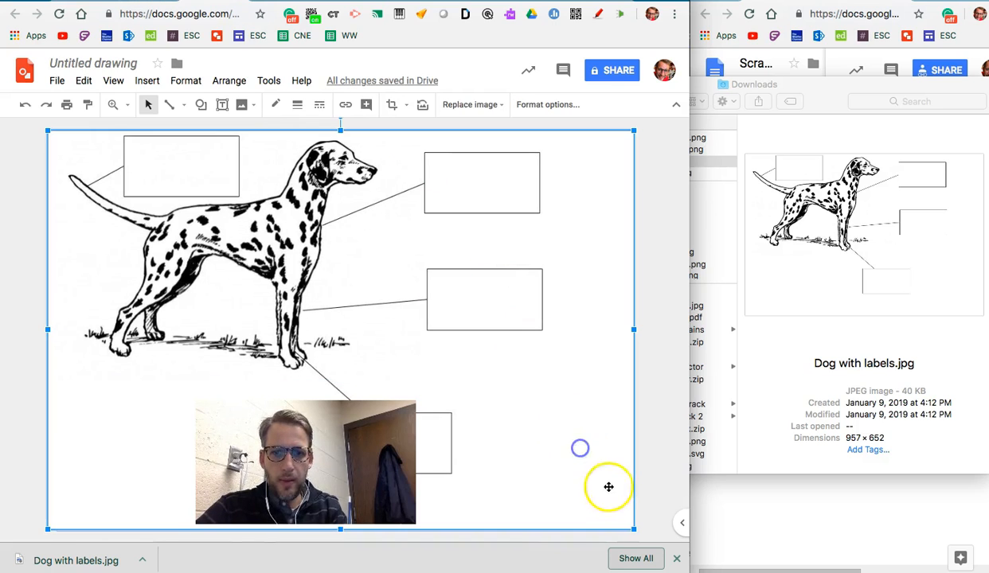
click(662, 494)
drag(629, 528, 710, 546)
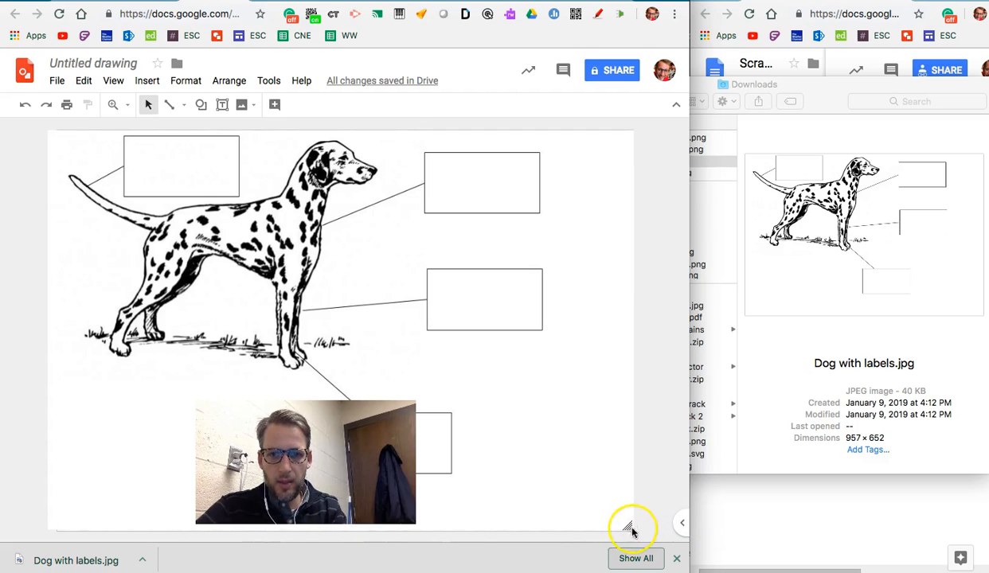
drag(627, 528, 670, 560)
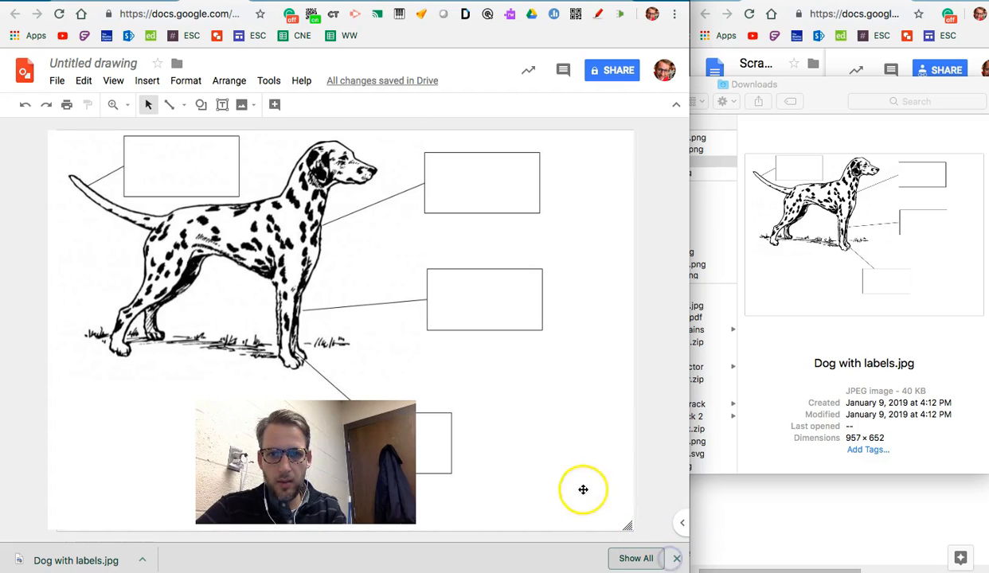
Step: Shrink the dog image and align it to the canvas's upper-left corner, leaving free space beside and below it
click(582, 489)
drag(632, 529, 558, 485)
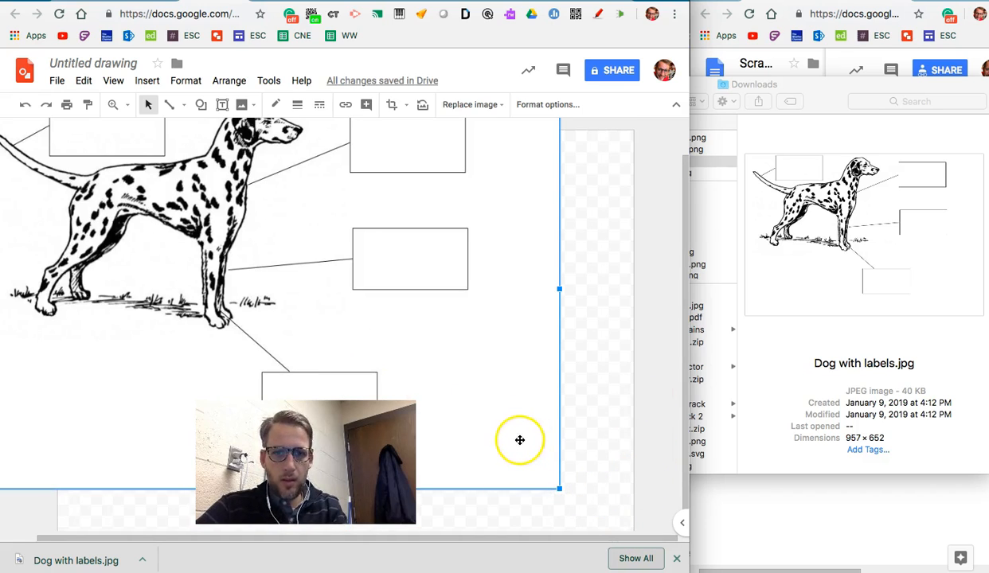
drag(560, 487, 418, 392)
drag(324, 353, 470, 392)
drag(449, 322, 391, 327)
click(566, 375)
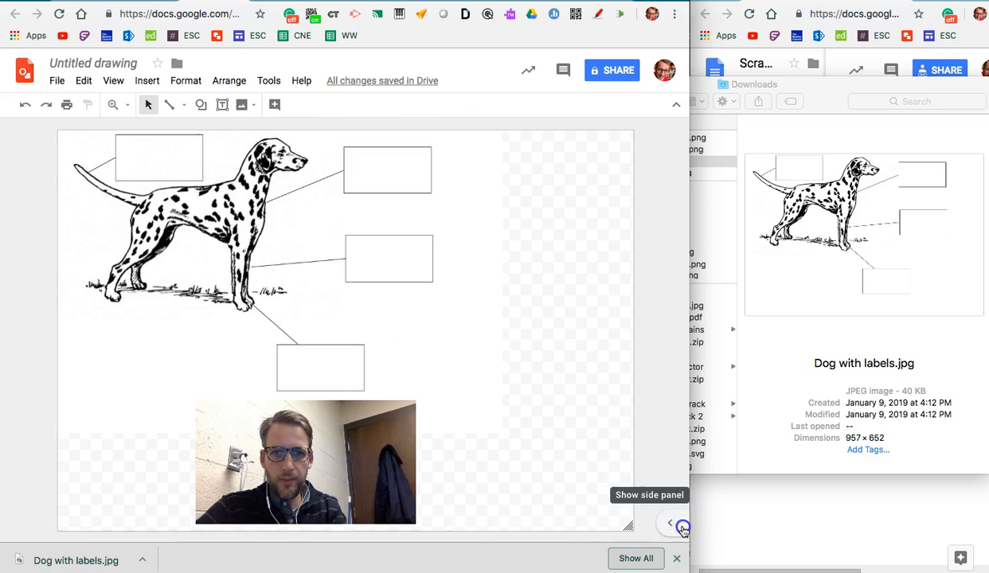
click(484, 283)
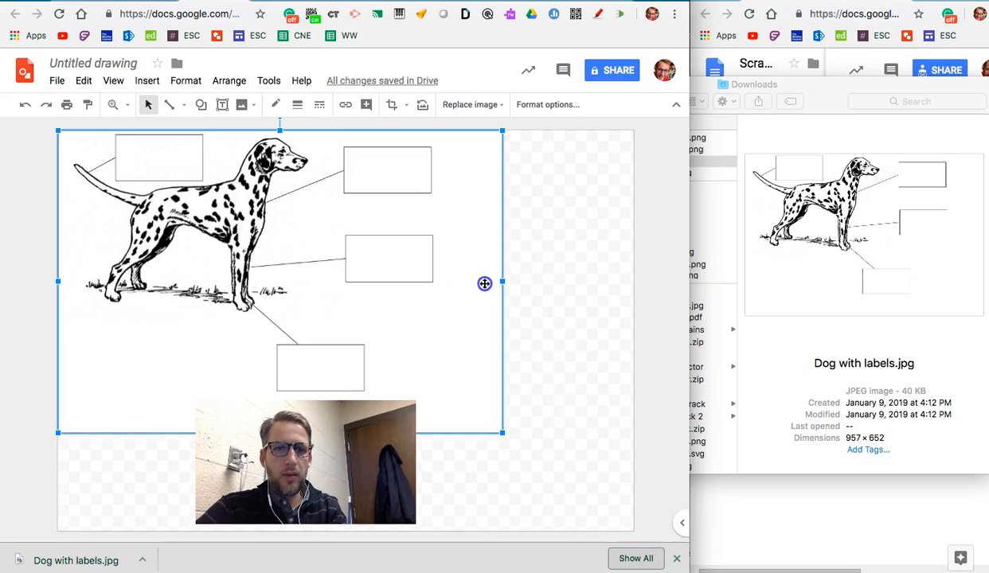
Step: Add a tall text box beside the dog image reading "Use a textbox to fill in the labels on the dog."
click(222, 104)
drag(508, 161, 613, 351)
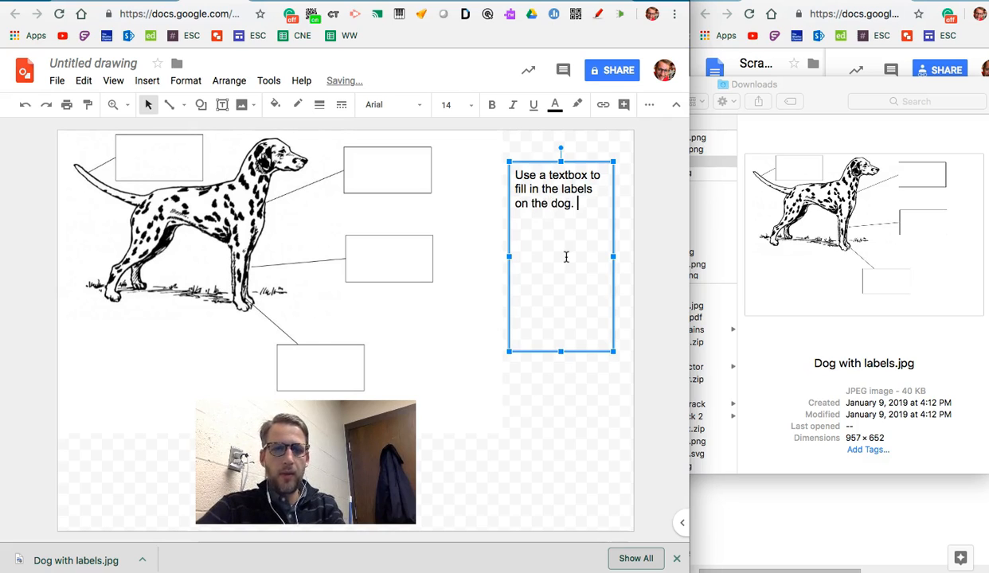
click(551, 405)
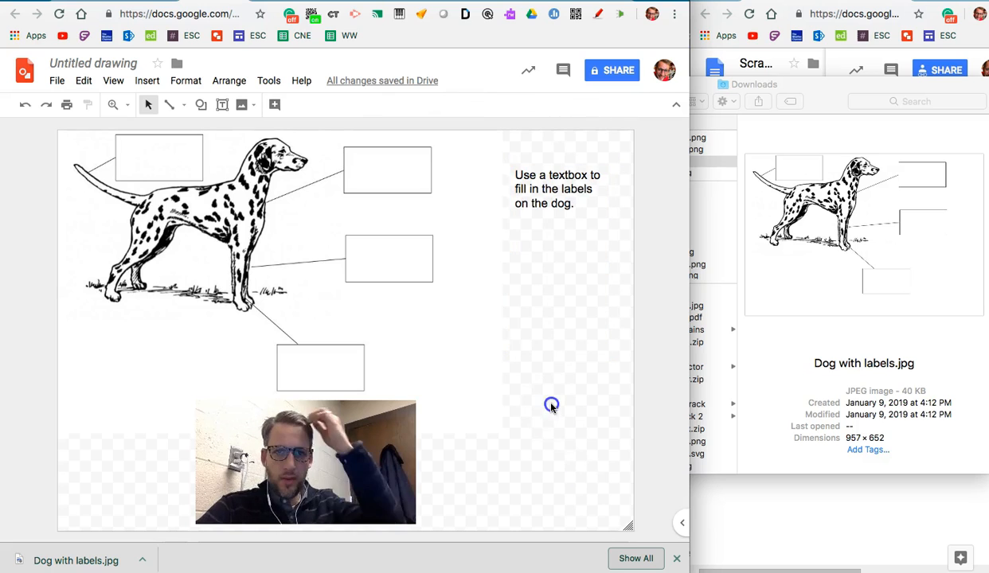
Step: Give the instruction text box a black border
click(523, 222)
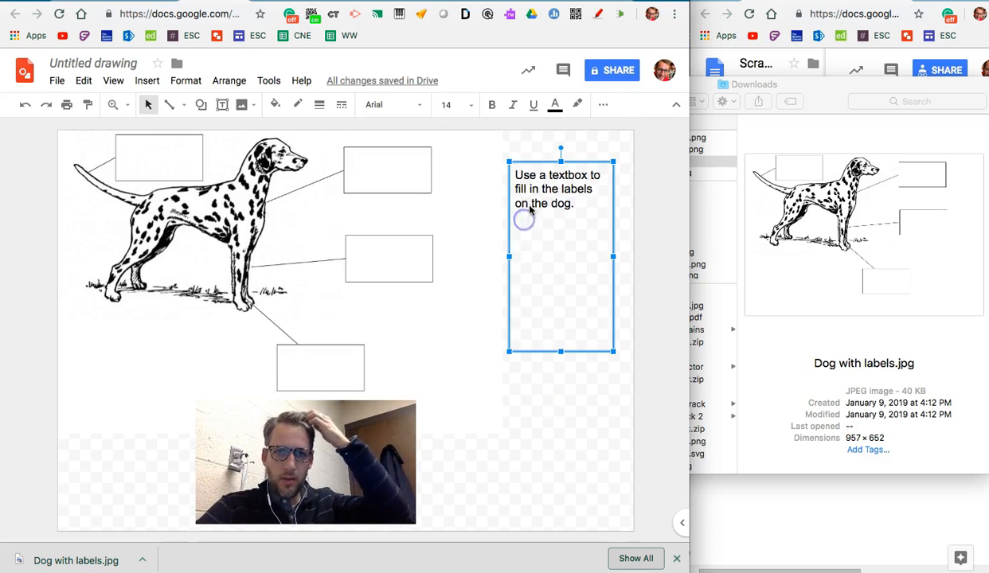
click(301, 106)
click(301, 148)
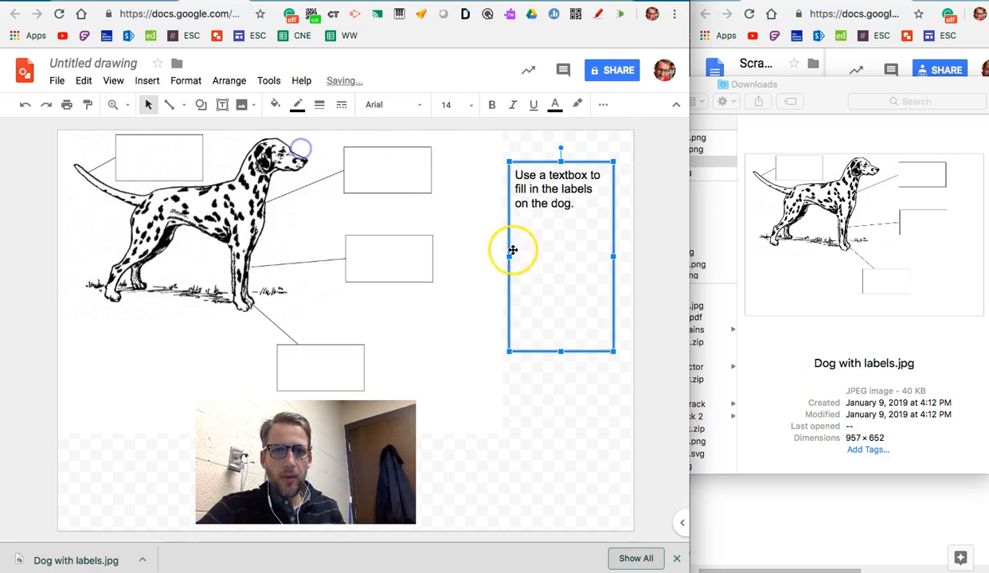
click(548, 256)
click(521, 180)
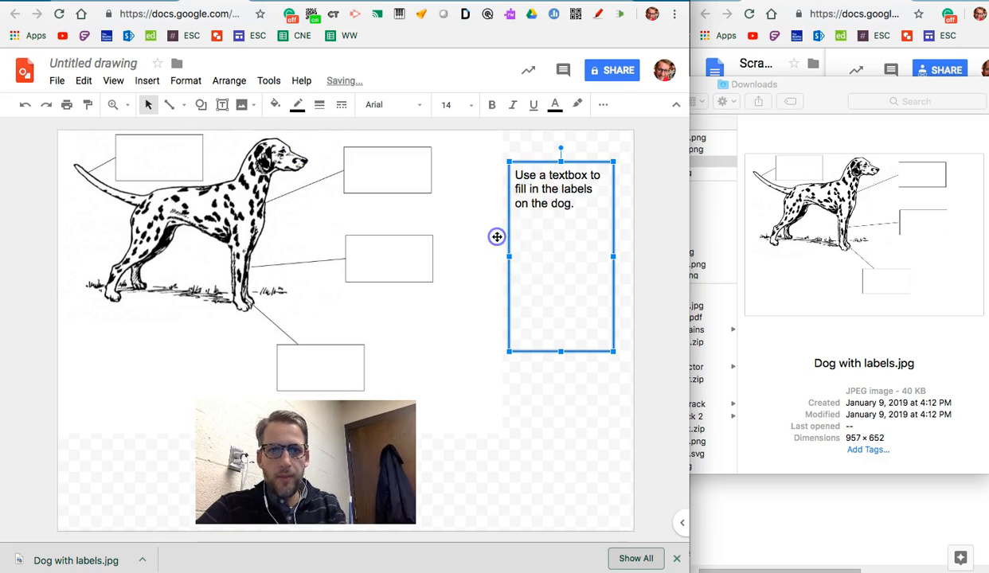
click(478, 284)
Step: Shorten the canvas to end near the dog image's lower edge, keeping the instruction box inside it
click(531, 428)
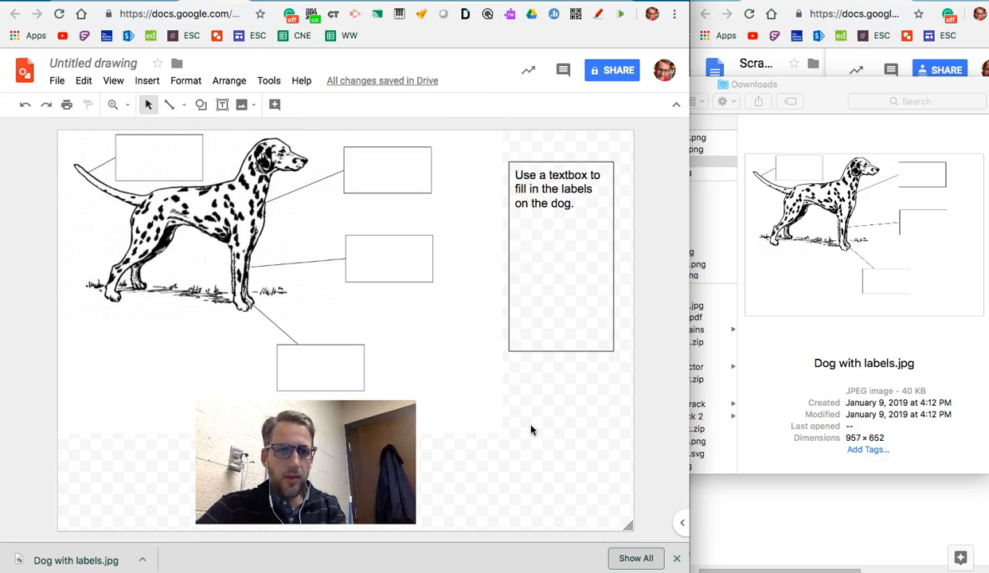
mouse_move(628, 526)
mouse_down()
mouse_move(603, 447)
mouse_move(609, 416)
mouse_move(626, 429)
mouse_up()
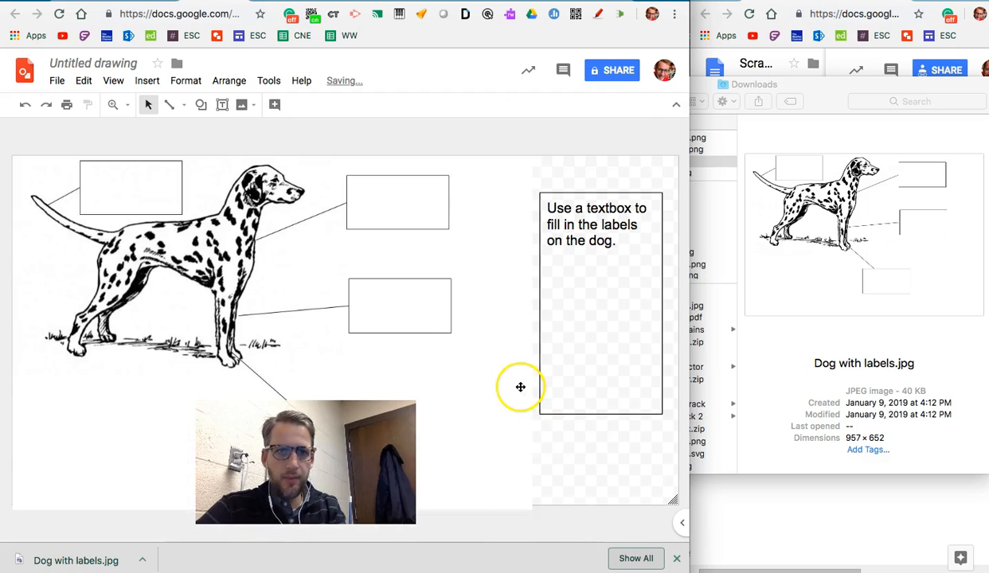
click(139, 428)
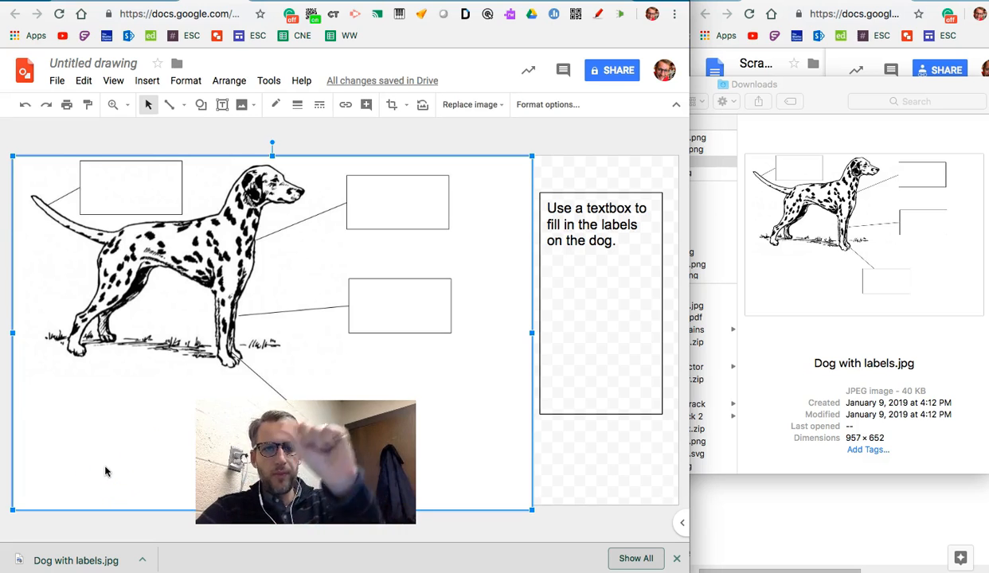
Step: Replace "edit" at the end of the drawing's URL with "copy" and copy the whole address
click(206, 11)
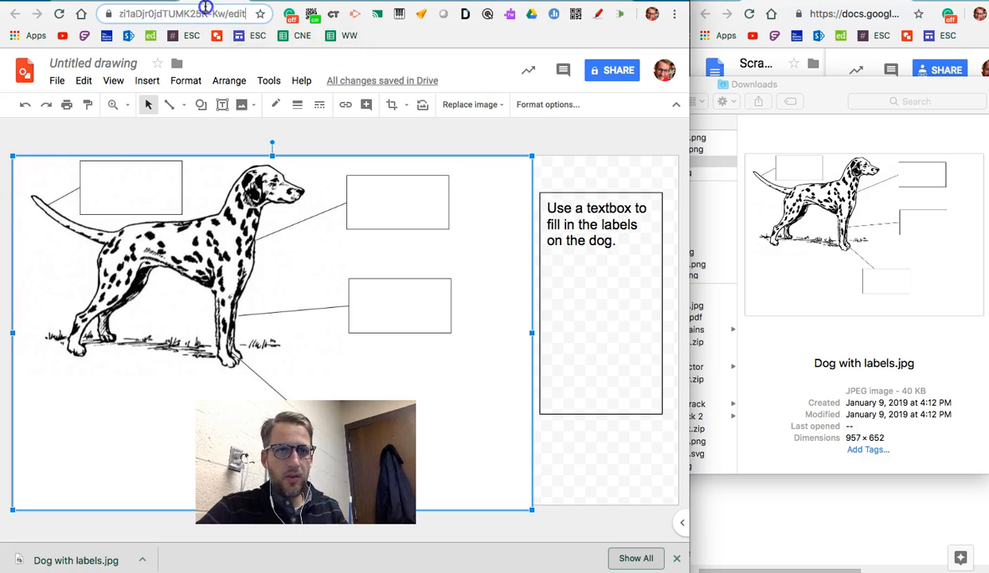
key(Right)
key(BackSpace)
key(BackSpace)
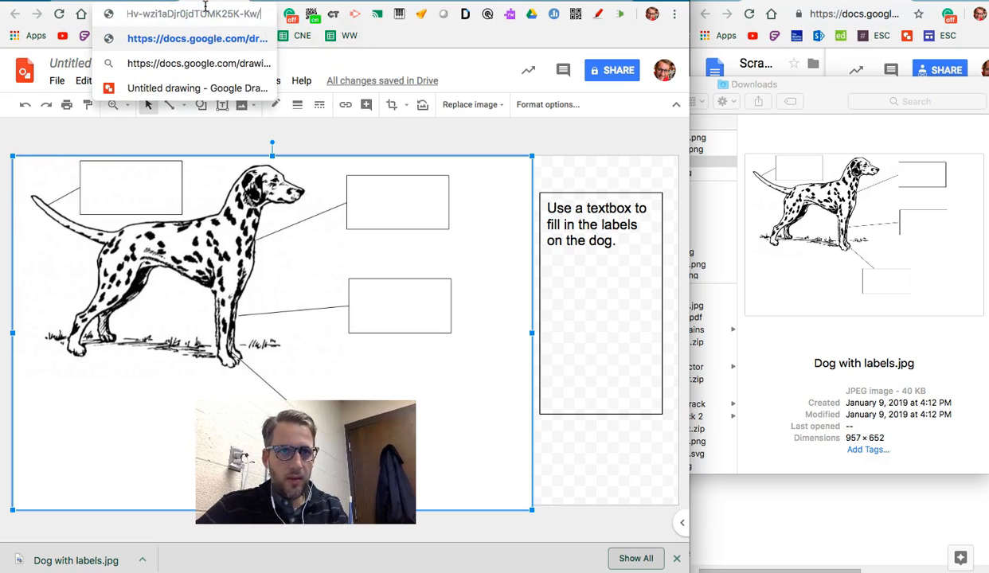
text(copy)
key(super+a)
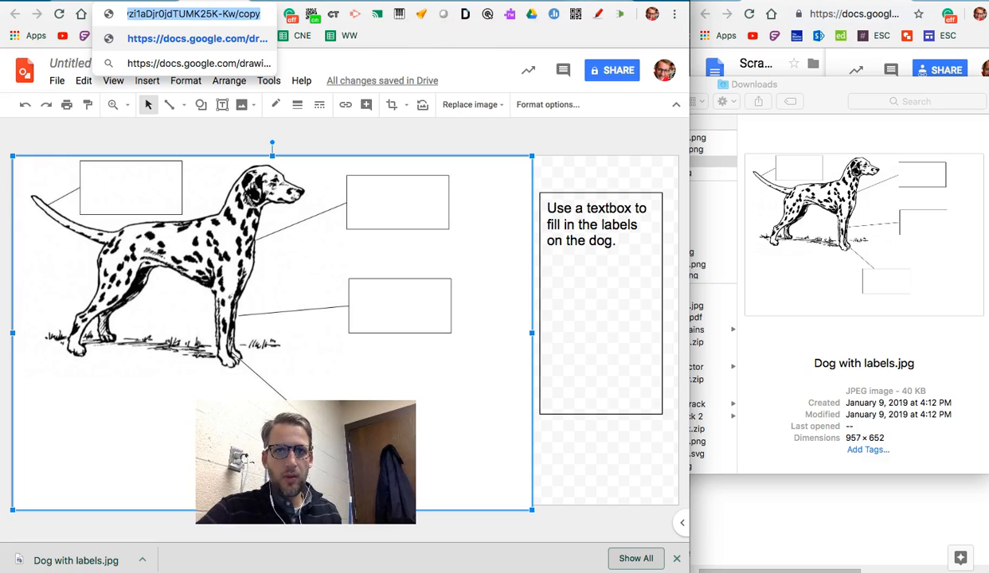
Step: Load the copied "copy" link of the drawing in another browser tab
key(Return)
click(211, 11)
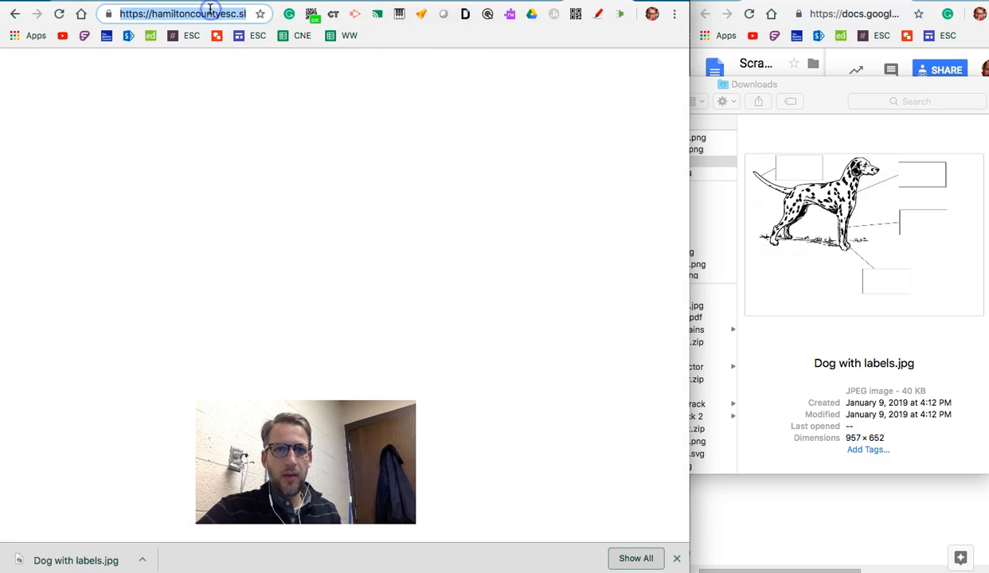
key(super+v)
key(Return)
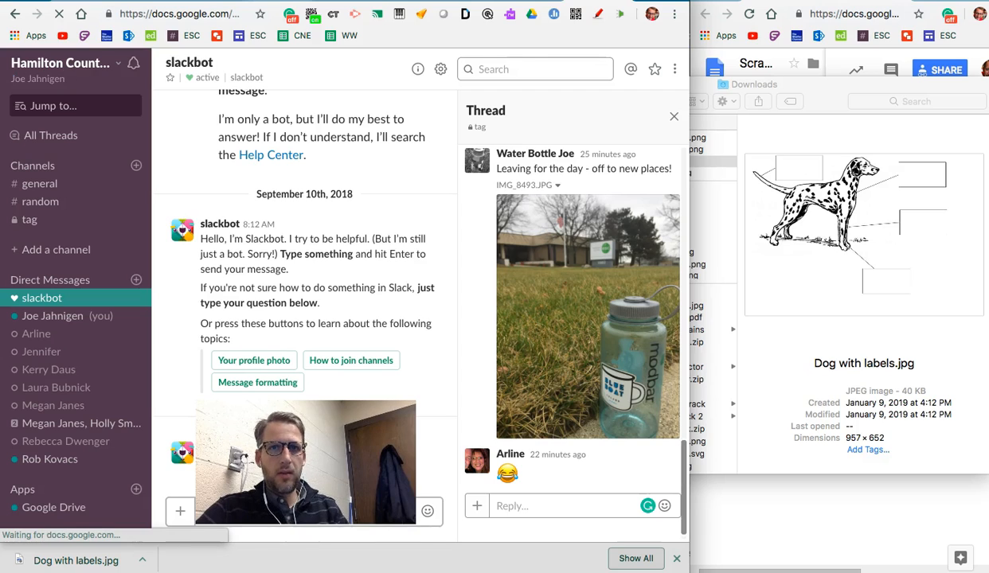